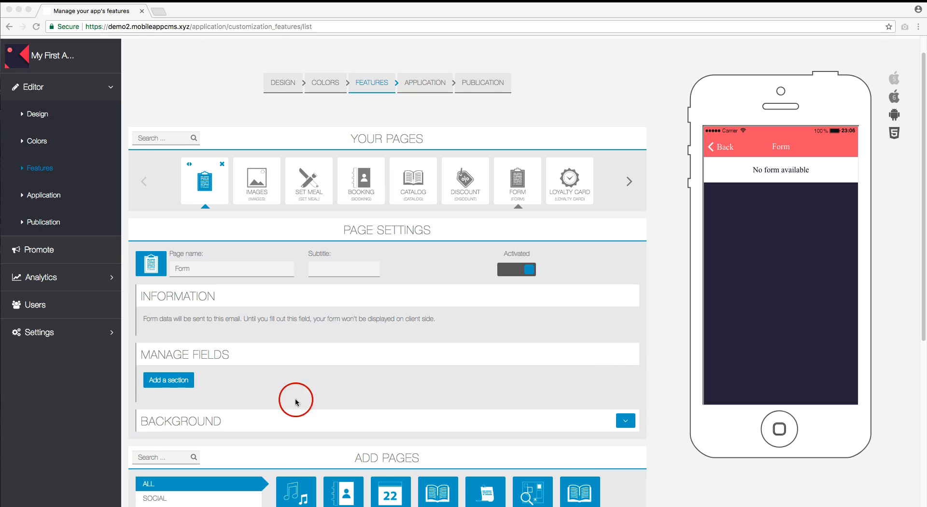
Create a new form section named 'Example' and save it
{"action": "left_click", "coordinate": [172, 381]}
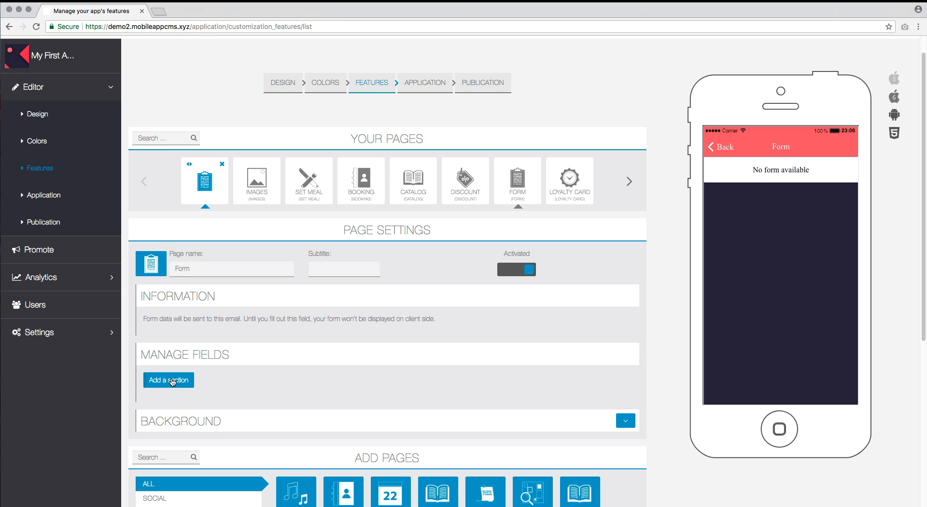
{"action": "left_click", "coordinate": [173, 381]}
{"action": "left_click", "coordinate": [282, 378]}
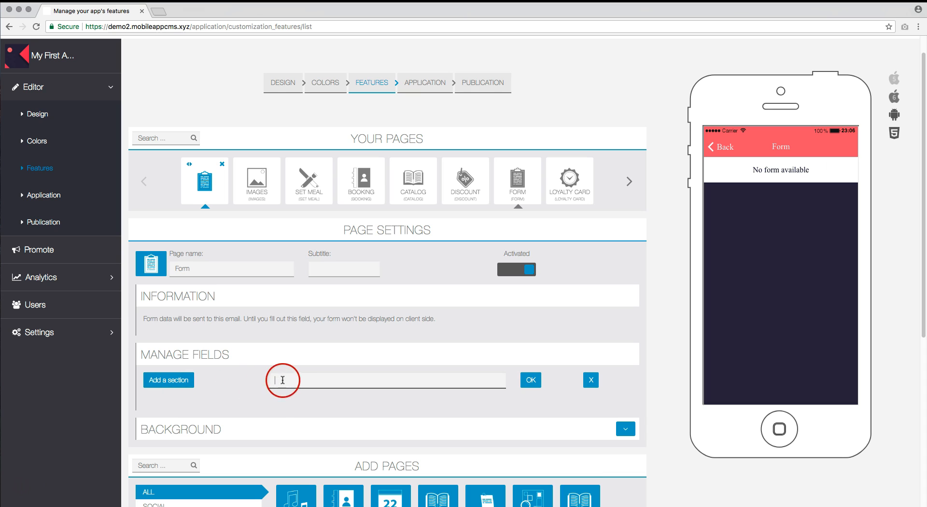
{"action": "type", "text": "Example"}
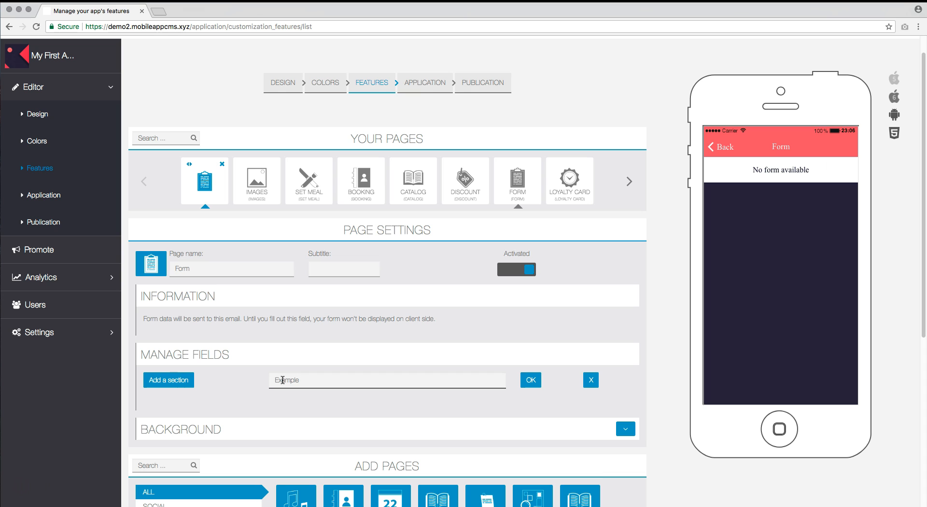
{"action": "left_click", "coordinate": [530, 380]}
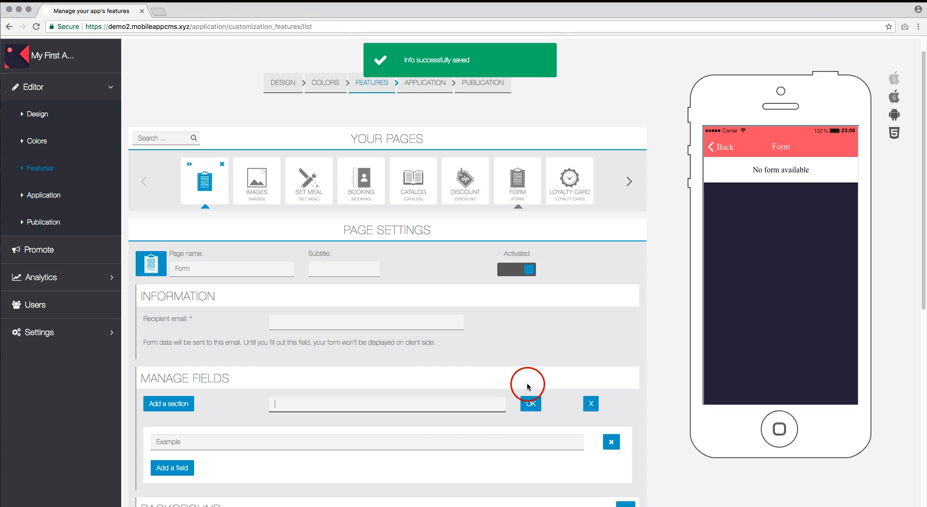
{"action": "scroll", "coordinate": [439, 448], "scroll_direction": "down", "scroll_amount": 2}
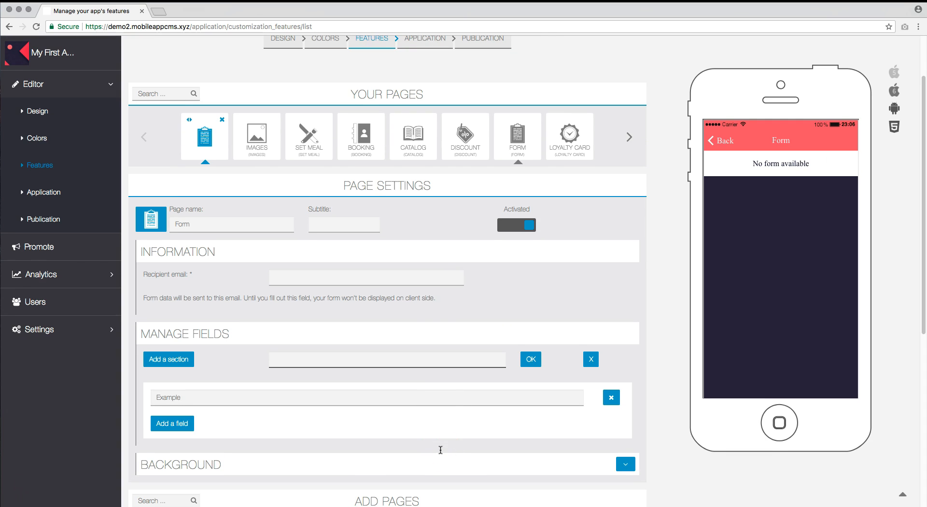
Add a 'Your name' Text field to the Example section
{"action": "left_click", "coordinate": [191, 423]}
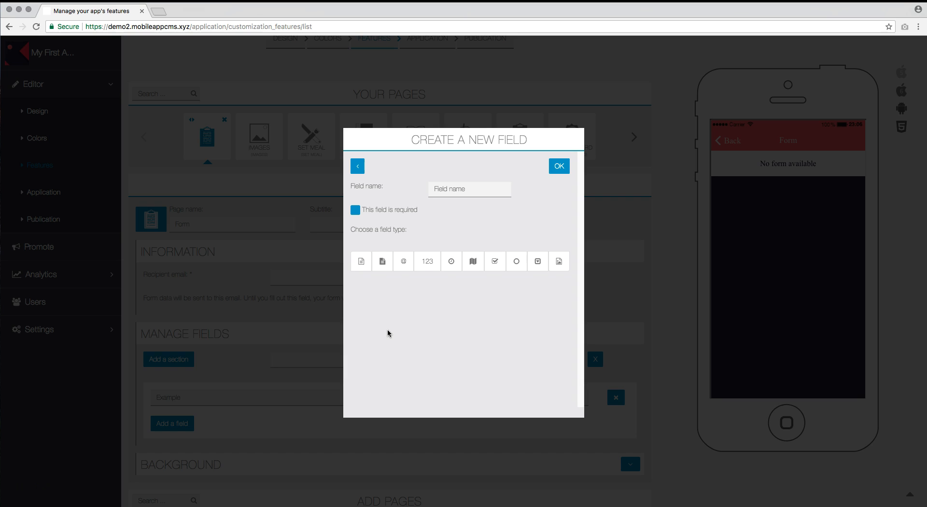
{"action": "left_click", "coordinate": [361, 263]}
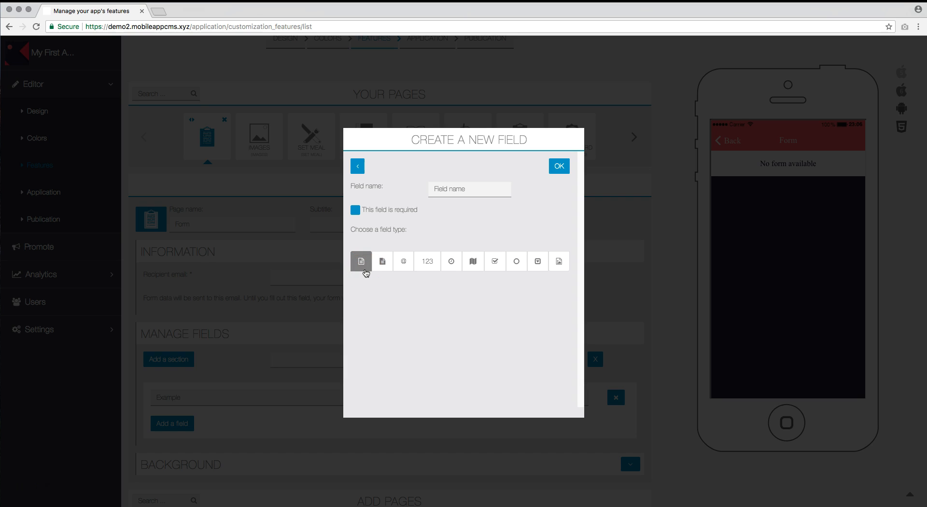
{"action": "left_click", "coordinate": [366, 271]}
{"action": "left_click", "coordinate": [451, 189]}
{"action": "type", "text": "Your name"}
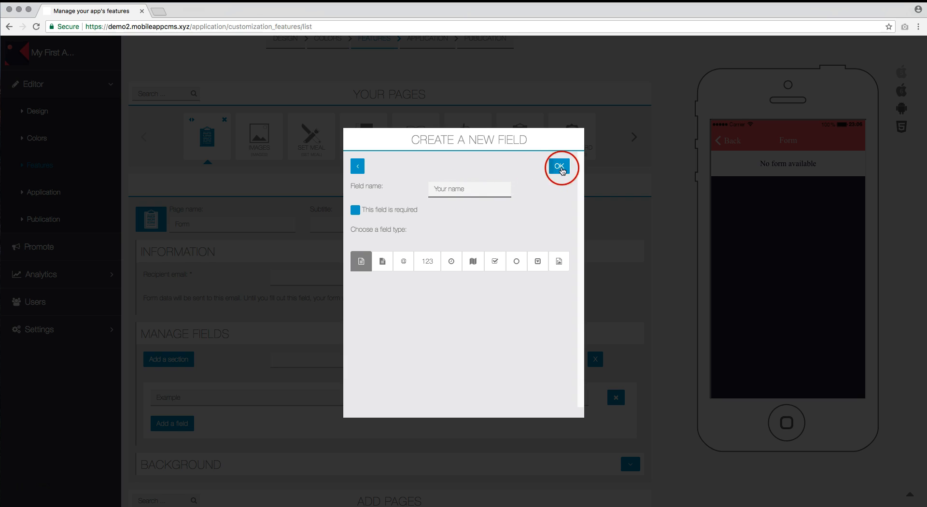
{"action": "left_click", "coordinate": [560, 168]}
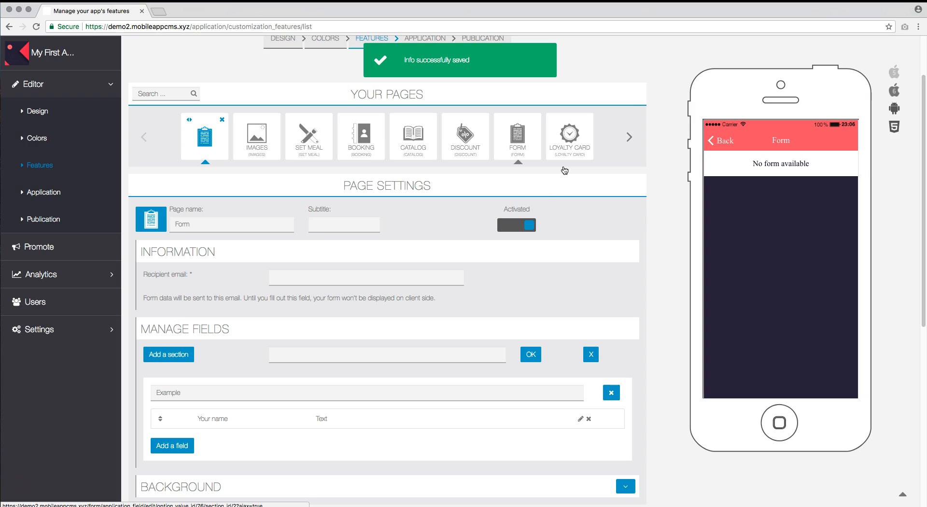
Add a 'Your message' Multiline text field to the section
{"action": "left_click", "coordinate": [184, 448]}
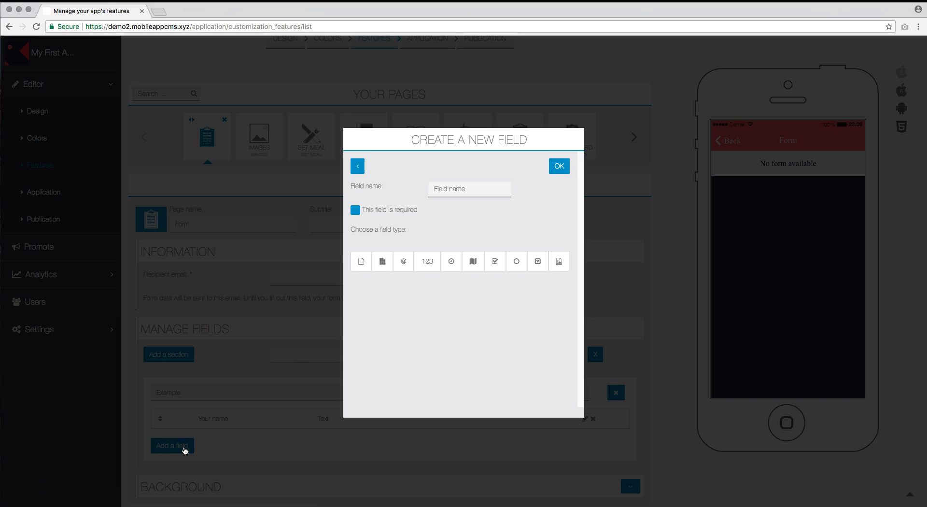
{"action": "left_click", "coordinate": [384, 263]}
{"action": "left_click", "coordinate": [395, 286]}
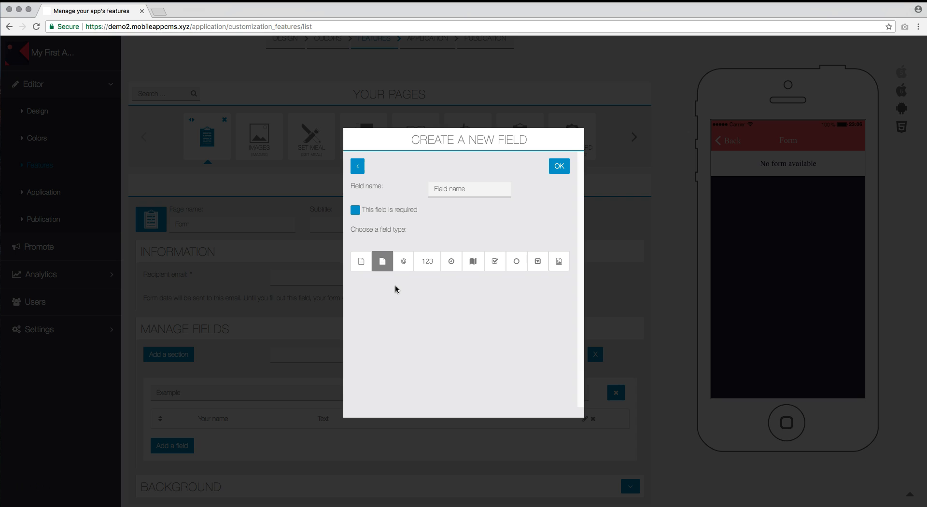
{"action": "left_click", "coordinate": [459, 190]}
{"action": "type", "text": "Your message"}
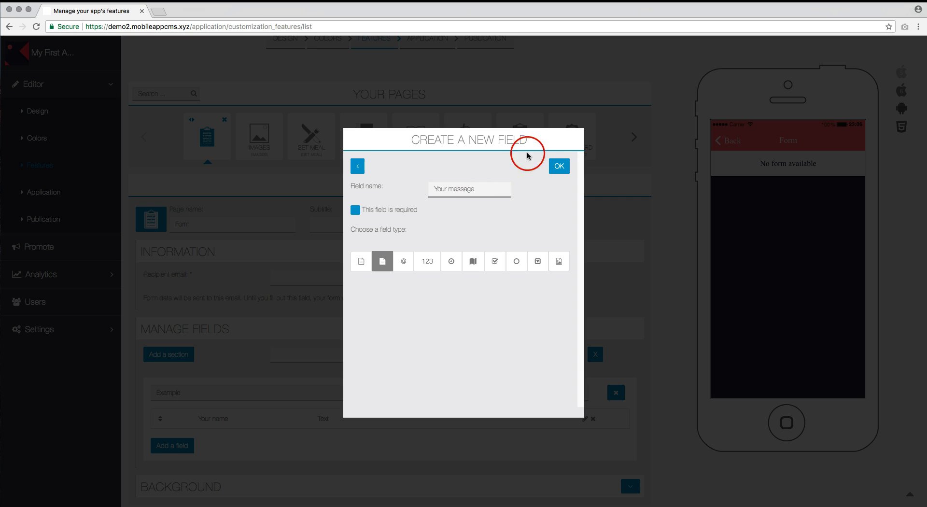
{"action": "left_click", "coordinate": [564, 167]}
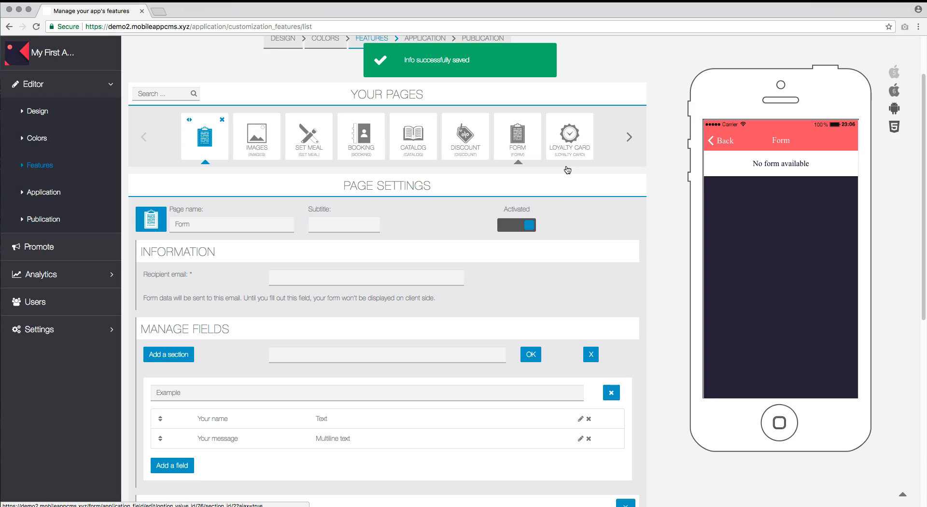
Add a 'Your email address' Email field to the section
{"action": "left_click", "coordinate": [185, 465]}
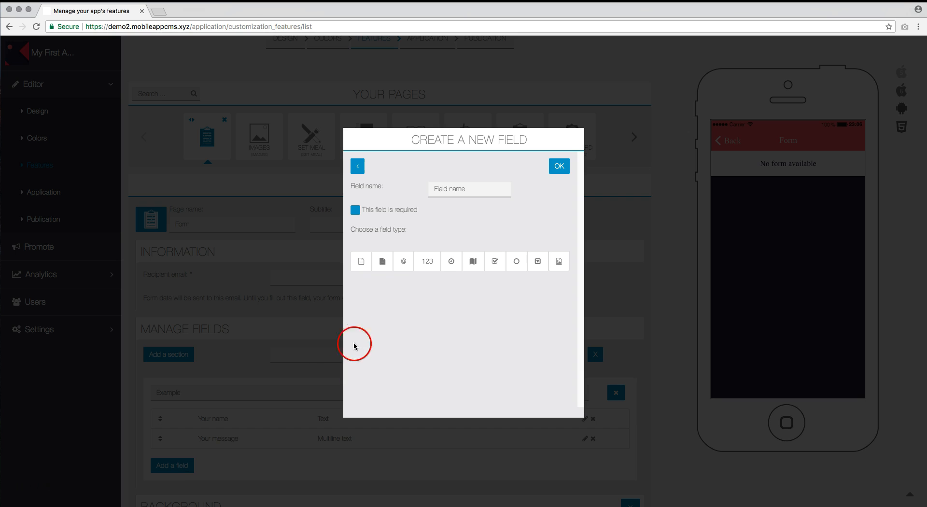
{"action": "left_click", "coordinate": [402, 263]}
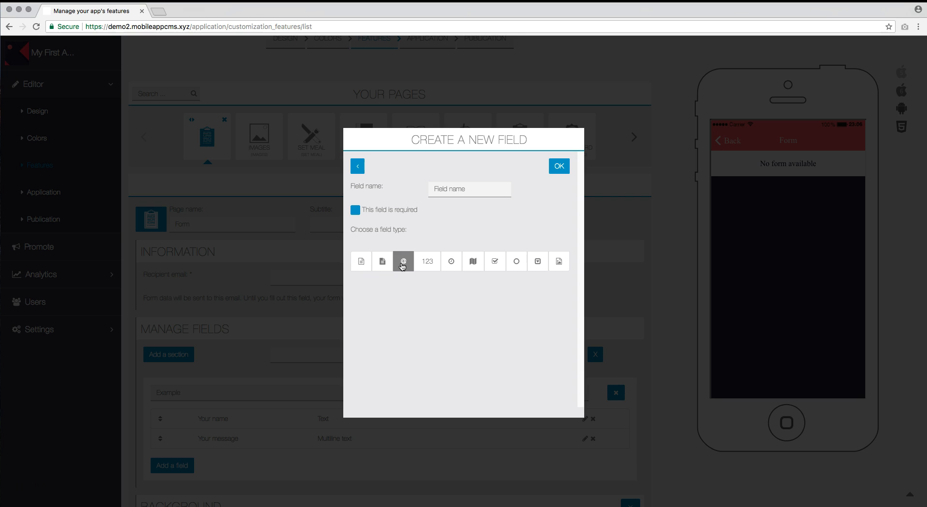
{"action": "left_click", "coordinate": [452, 189]}
{"action": "type", "text": "Your email address"}
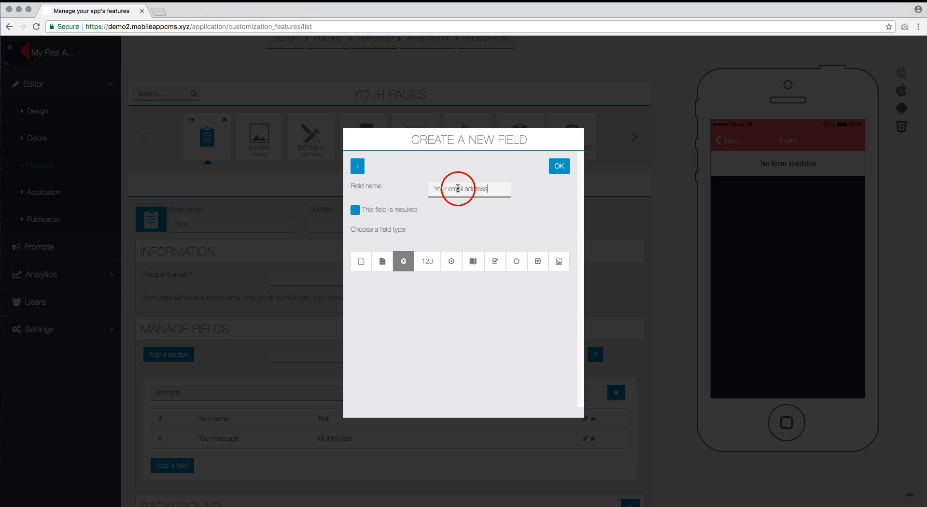
{"action": "left_click", "coordinate": [565, 167]}
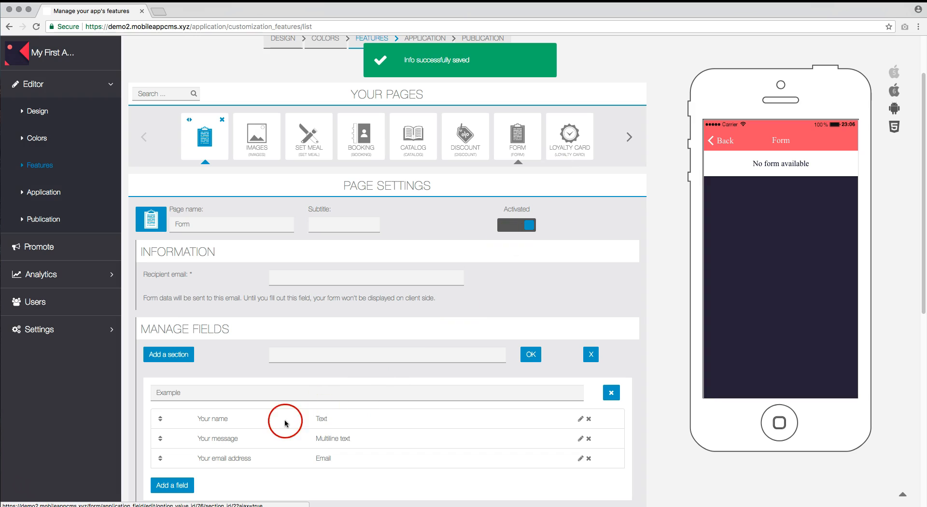
Add a 'Your phone number' Number field to the section
{"action": "left_click", "coordinate": [183, 486]}
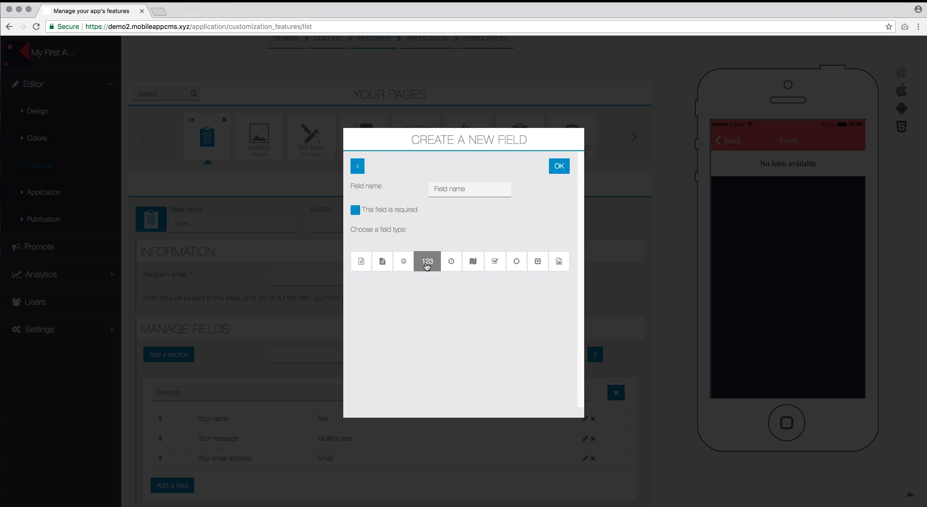
{"action": "left_click", "coordinate": [427, 266]}
{"action": "left_click", "coordinate": [480, 186]}
{"action": "type", "text": "Your phone number"}
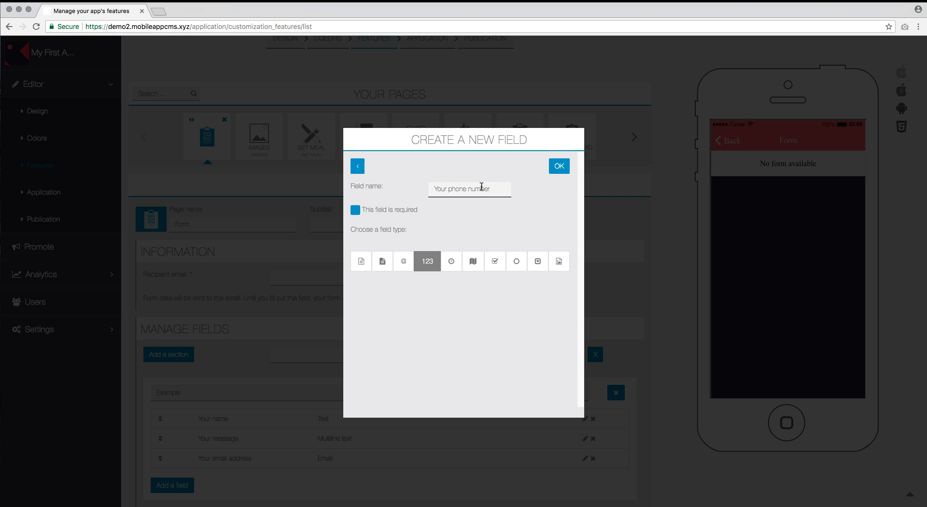
{"action": "left_click", "coordinate": [555, 166]}
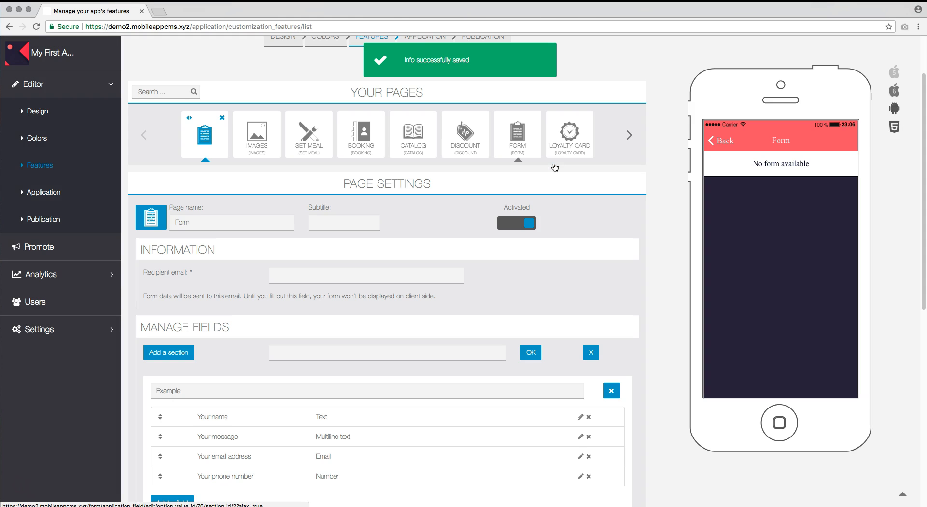
{"action": "left_click", "coordinate": [552, 203]}
{"action": "scroll", "coordinate": [553, 227], "scroll_direction": "down", "scroll_amount": 1}
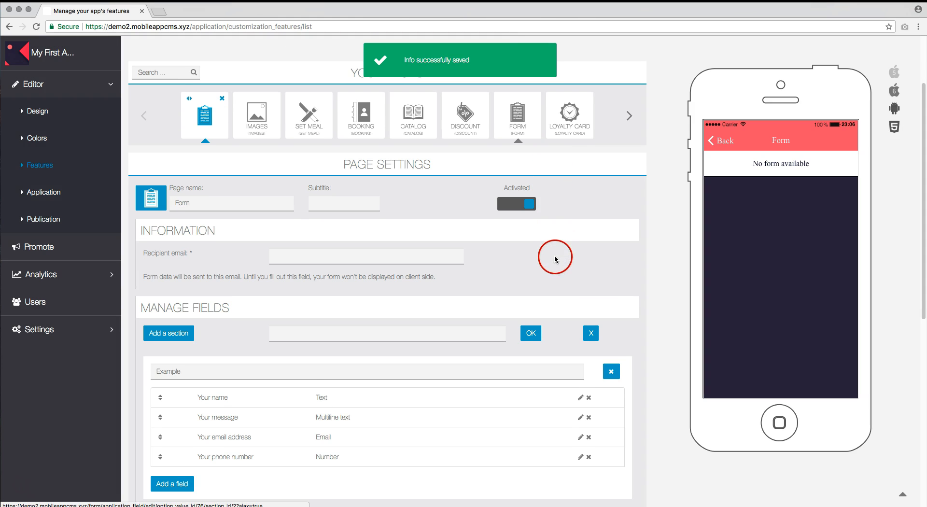
Add a 'Date of your appointment' Date/Hour field to the section
{"action": "left_click", "coordinate": [188, 473]}
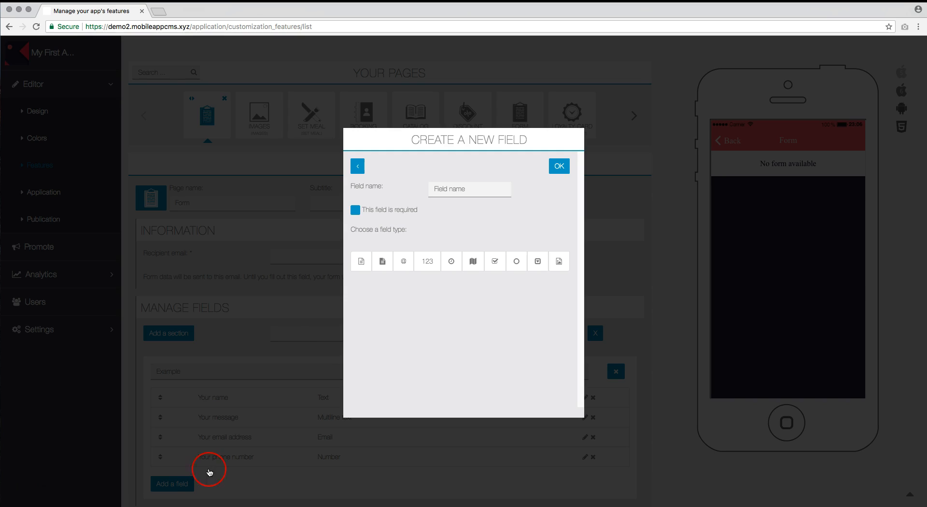
{"action": "left_click", "coordinate": [451, 262]}
{"action": "left_click", "coordinate": [470, 288]}
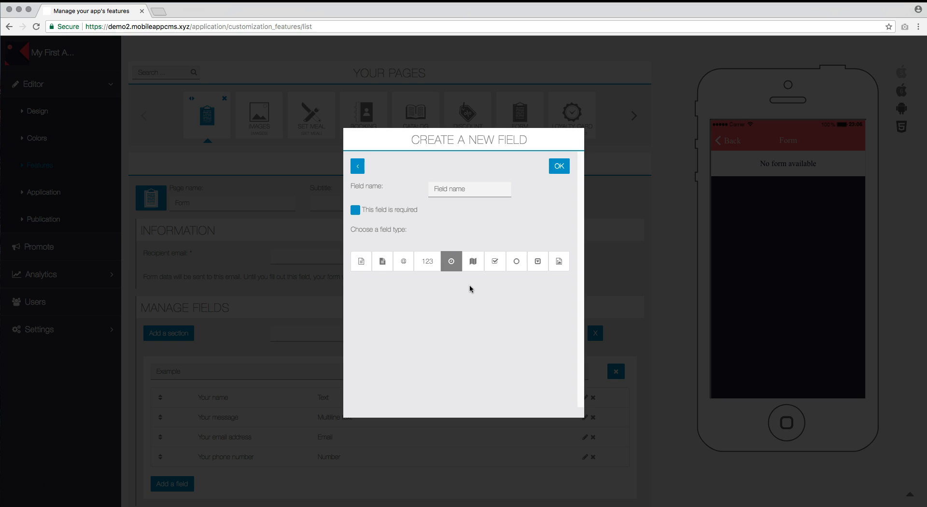
{"action": "left_click", "coordinate": [468, 185]}
{"action": "type", "text": "Date of your appointment"}
{"action": "left_click", "coordinate": [558, 166]}
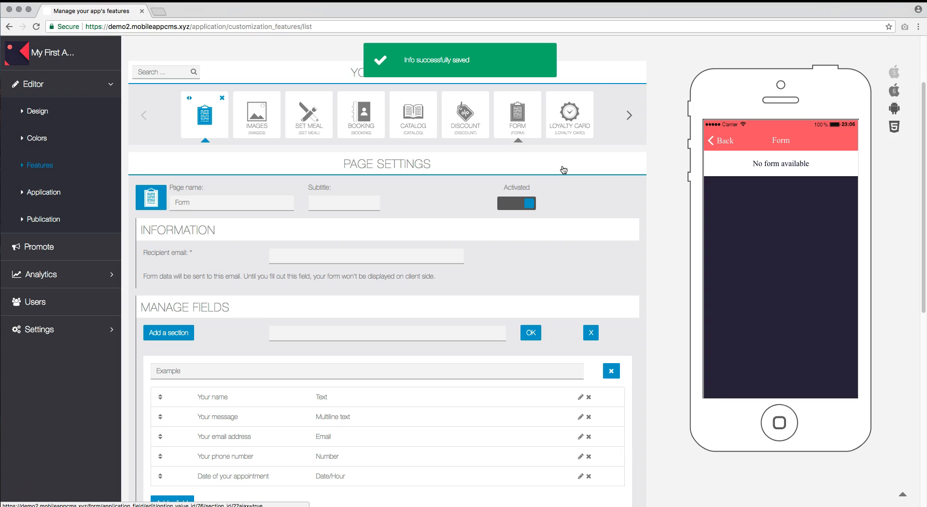
Add a 'Your location' Geolocation field to the section
{"action": "scroll", "coordinate": [623, 270], "scroll_direction": "down", "scroll_amount": 3}
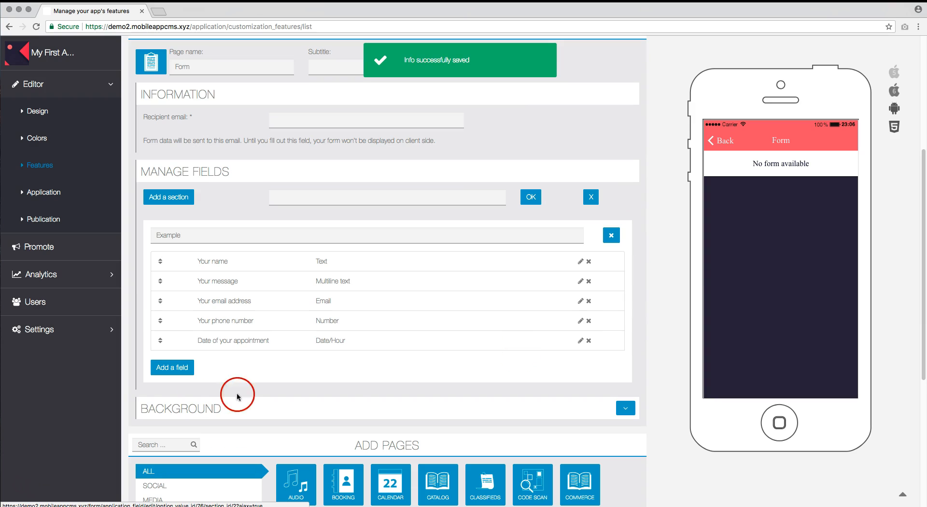
{"action": "left_click", "coordinate": [171, 367]}
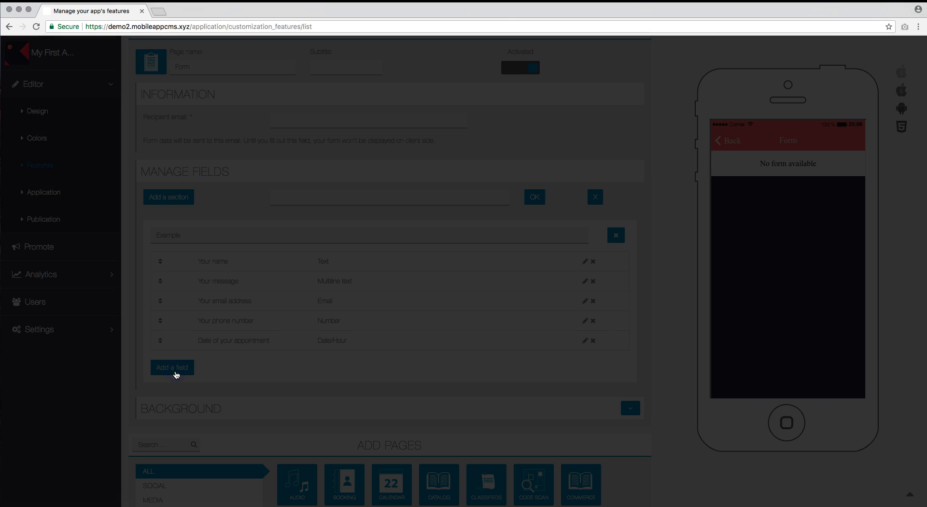
{"action": "left_click", "coordinate": [474, 264]}
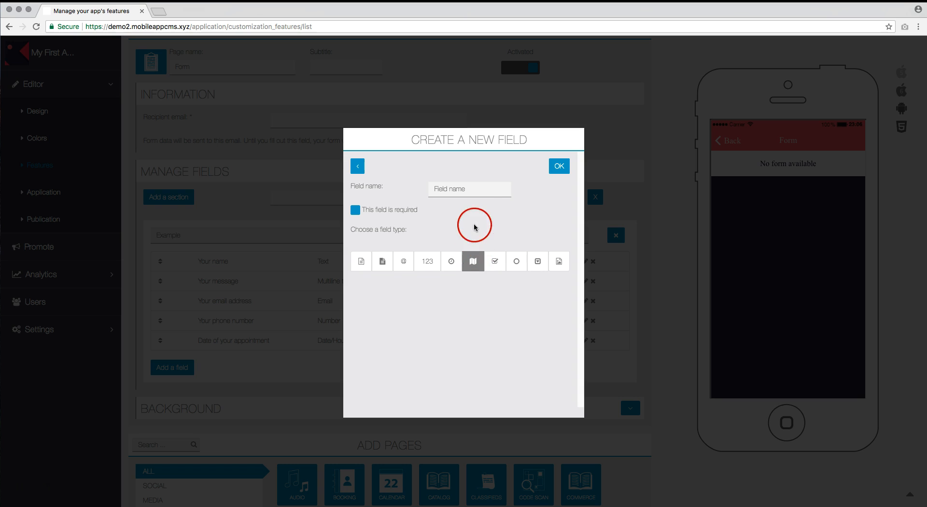
{"action": "left_click", "coordinate": [477, 189]}
{"action": "type", "text": "Your"}
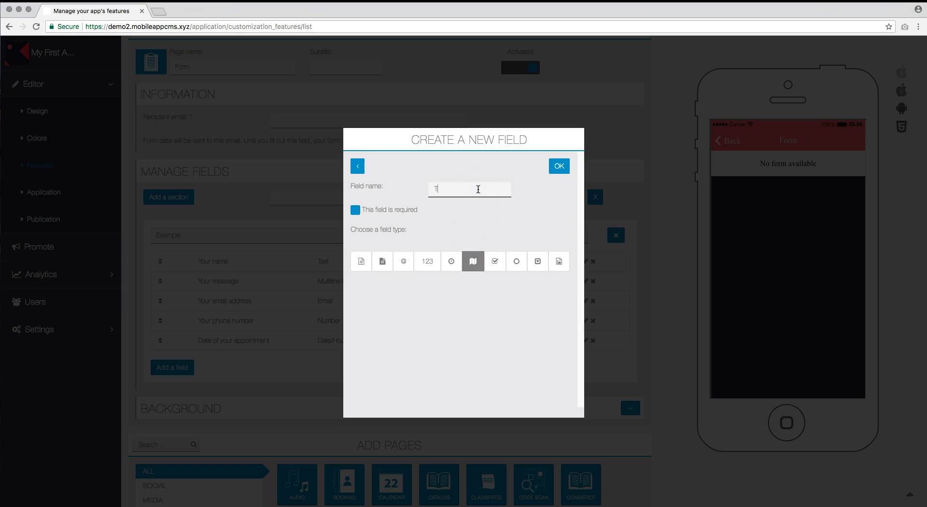
{"action": "type", "text": " location"}
{"action": "left_click", "coordinate": [557, 167]}
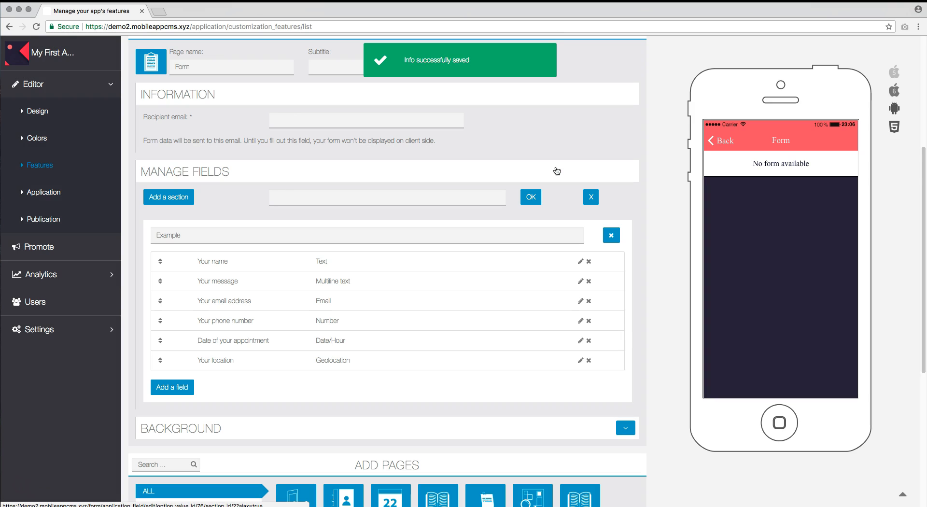
Start a new Checkbox field named 'Your symptoms'
{"action": "left_click", "coordinate": [554, 173]}
{"action": "left_click", "coordinate": [167, 388]}
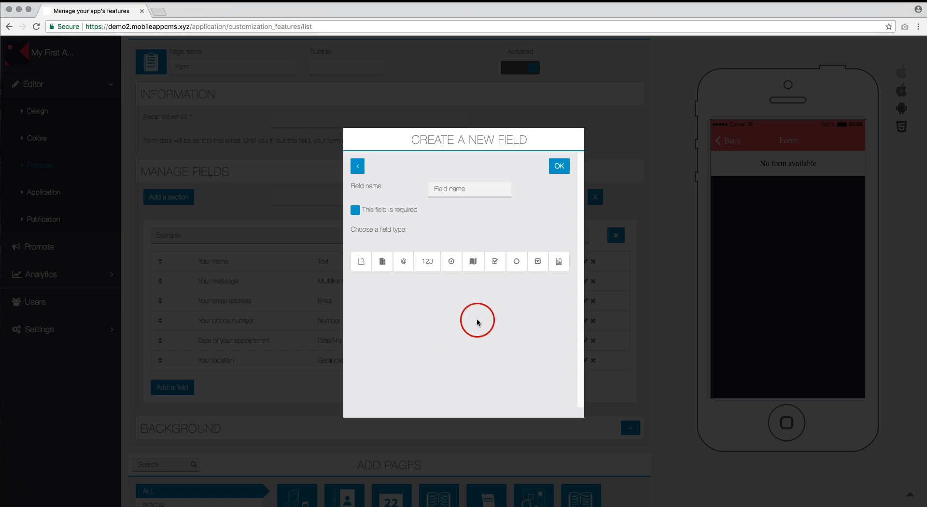
{"action": "left_click", "coordinate": [498, 271]}
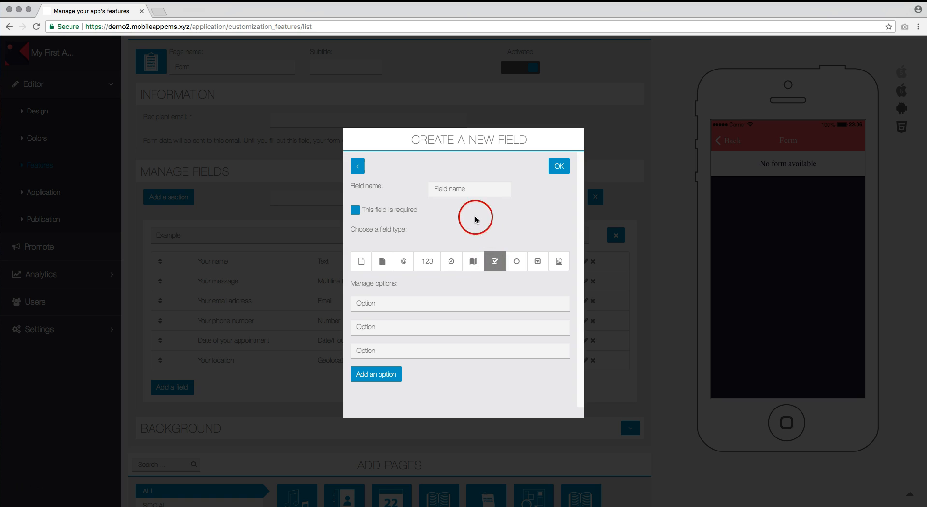
{"action": "left_click", "coordinate": [461, 188]}
{"action": "type", "text": "Your sy"}
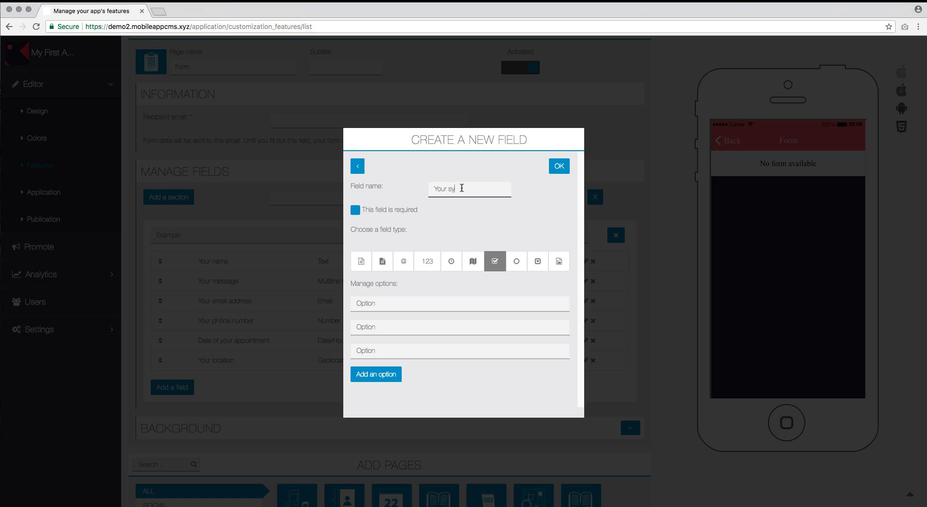
{"action": "type", "text": "mptoms"}
Give it options Headache, Back ache, Stomach ache and Vomiting, then save the field
{"action": "left_click", "coordinate": [384, 303]}
{"action": "type", "text": "a"}
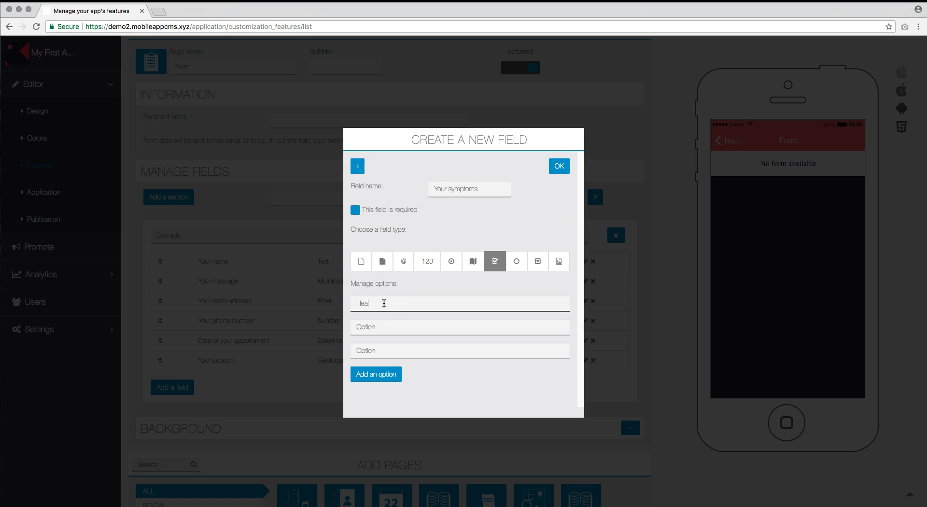
{"action": "type", "text": "dache"}
{"action": "left_click", "coordinate": [367, 327]}
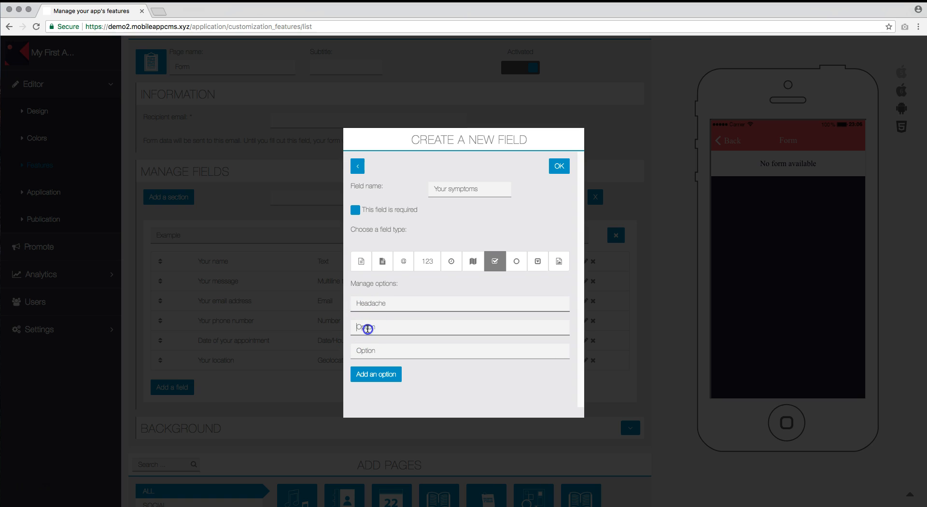
{"action": "type", "text": "Back a"}
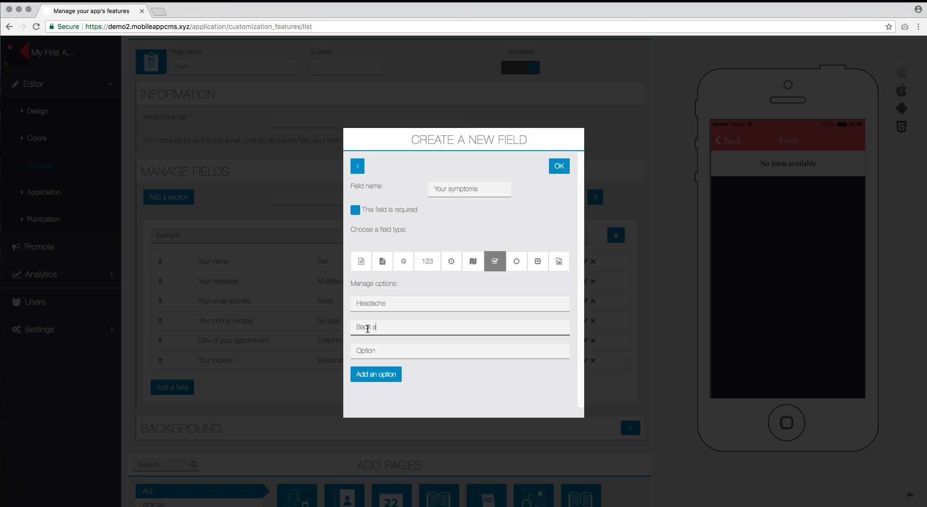
{"action": "type", "text": "che"}
{"action": "left_click", "coordinate": [375, 349]}
{"action": "type", "text": "Stomach ache"}
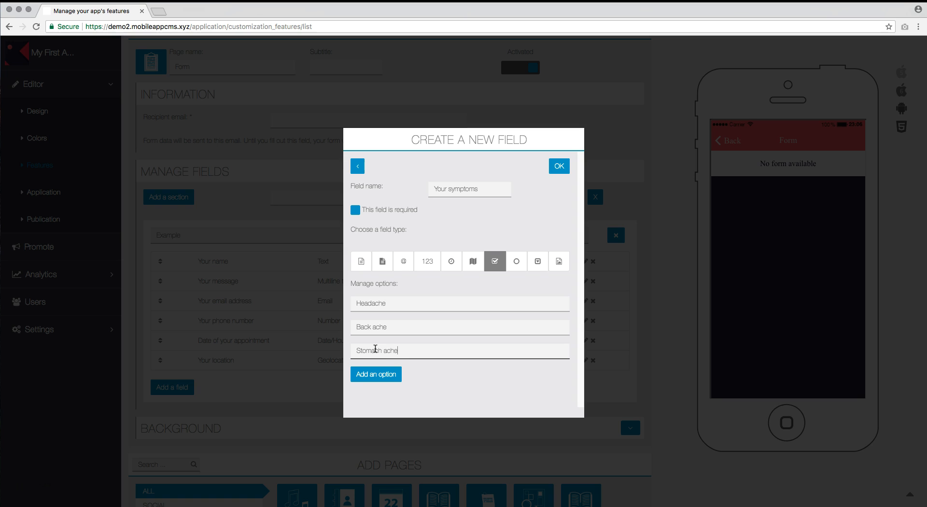
{"action": "left_click", "coordinate": [375, 374]}
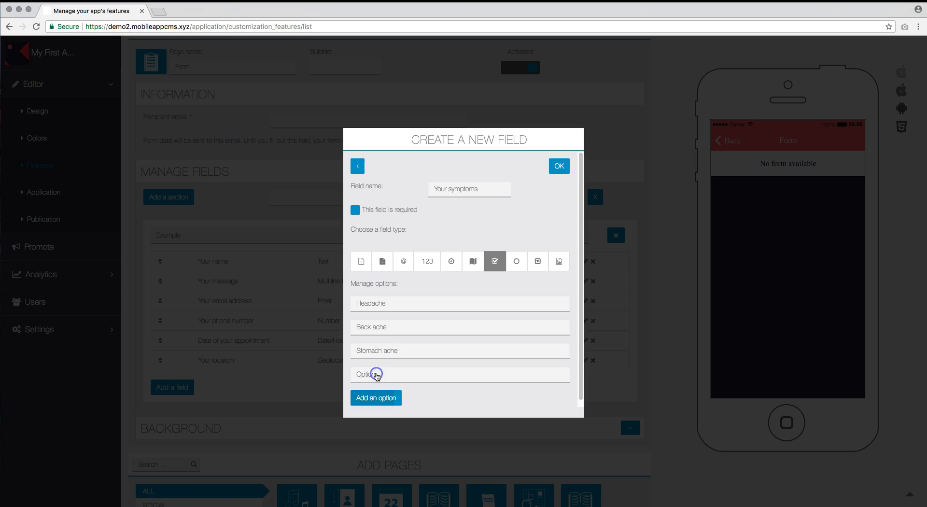
{"action": "left_click", "coordinate": [377, 372]}
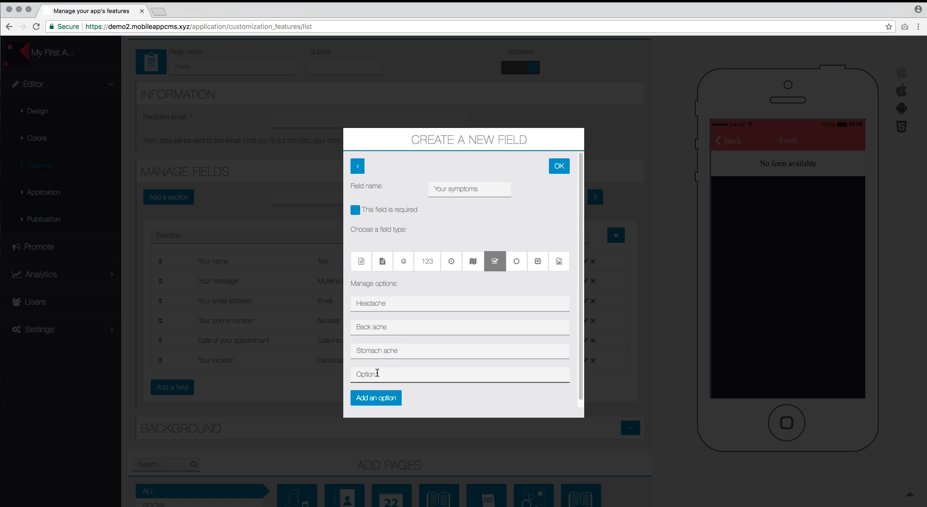
{"action": "type", "text": "Vomiting"}
{"action": "left_click", "coordinate": [561, 167]}
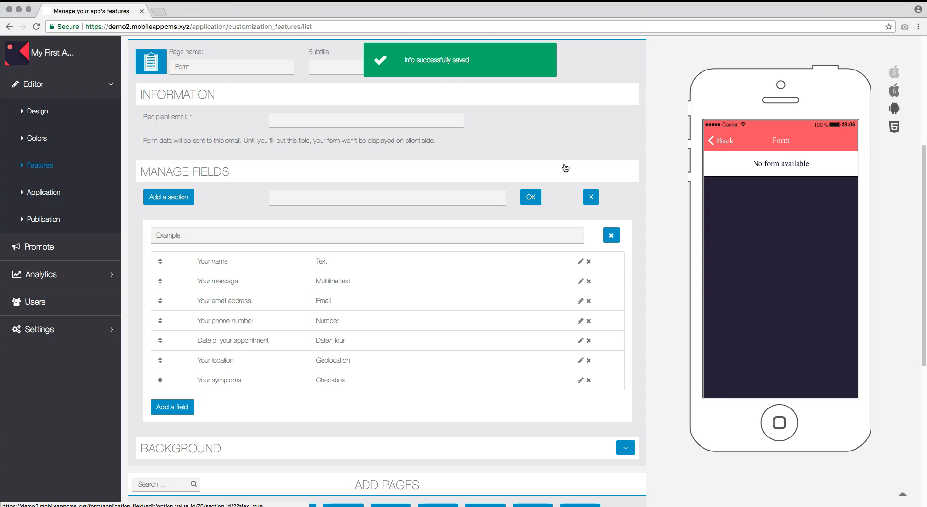
{"action": "left_click", "coordinate": [185, 407]}
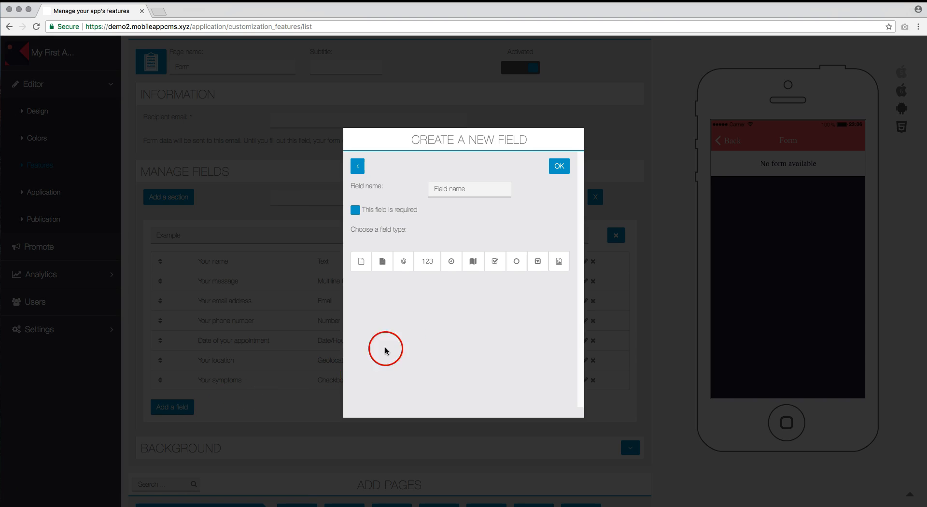
Add a 'Your age' Radio field with options Child, Adult and Old person
{"action": "left_click", "coordinate": [518, 263]}
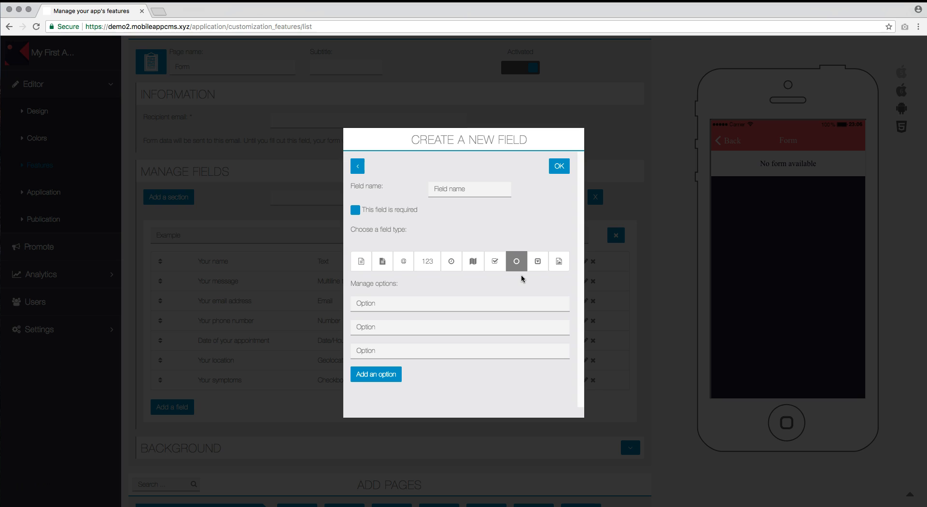
{"action": "left_click", "coordinate": [459, 191]}
{"action": "type", "text": "Your age"}
{"action": "left_click", "coordinate": [458, 193]}
{"action": "left_click", "coordinate": [404, 301]}
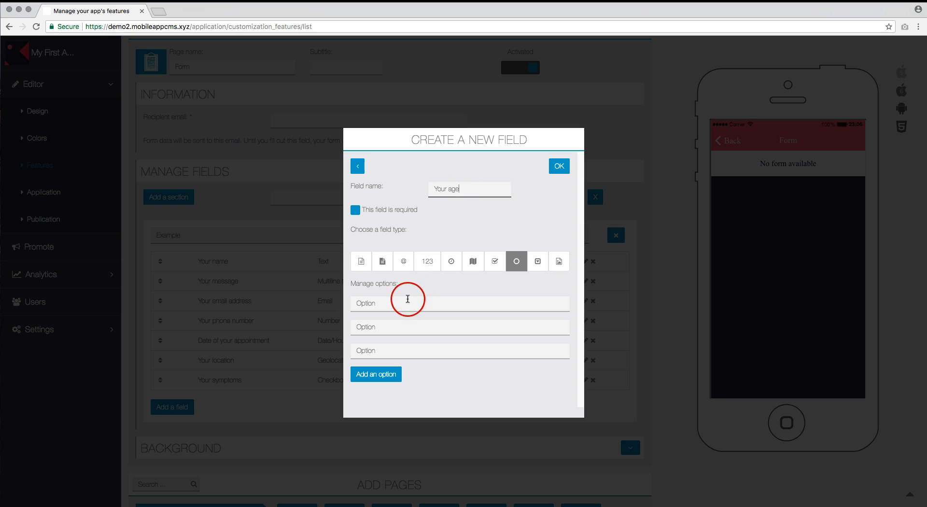
{"action": "type", "text": "Ohild"}
{"action": "key", "text": "Tab"}
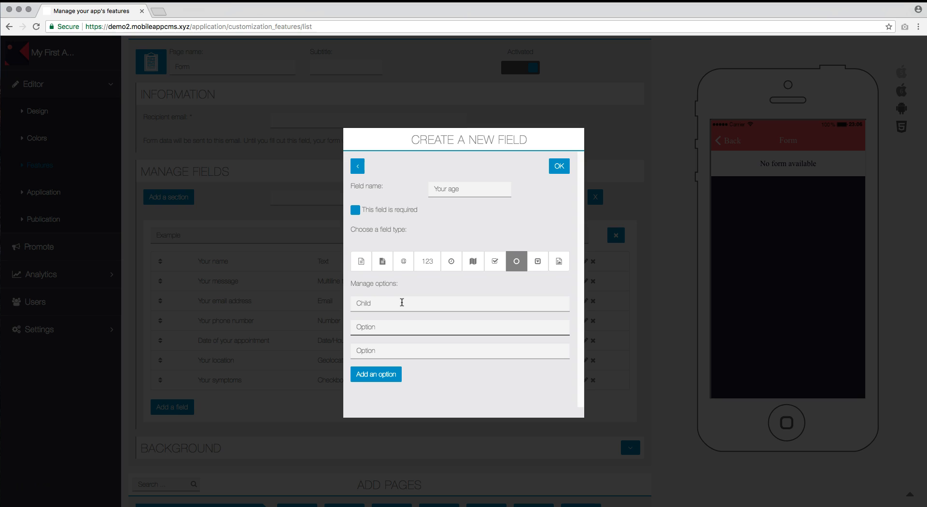
{"action": "type", "text": "Adult"}
{"action": "key", "text": "Tab"}
{"action": "type", "text": "Old "}
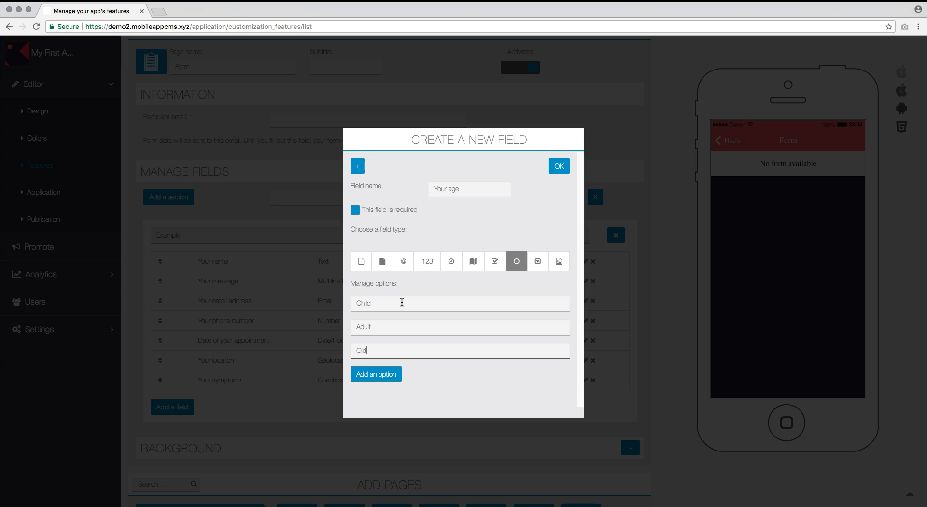
{"action": "type", "text": "person"}
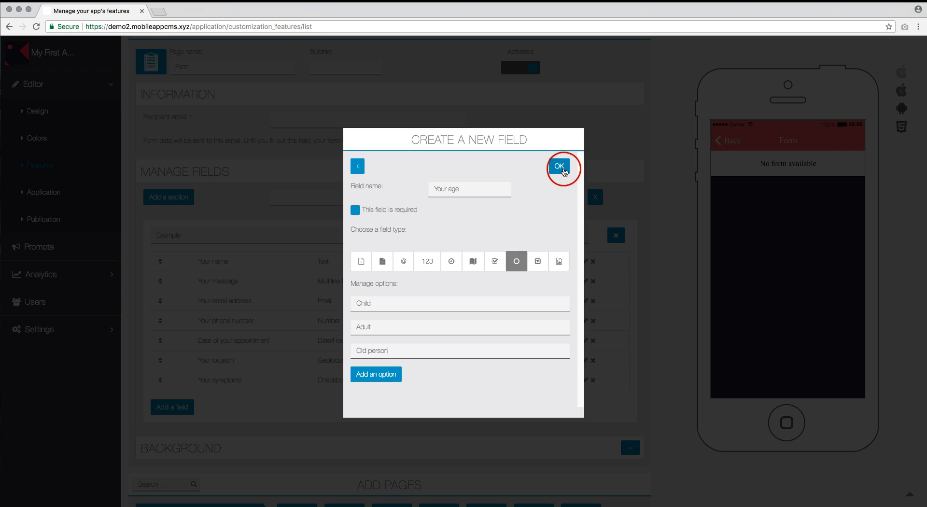
{"action": "left_click", "coordinate": [563, 168]}
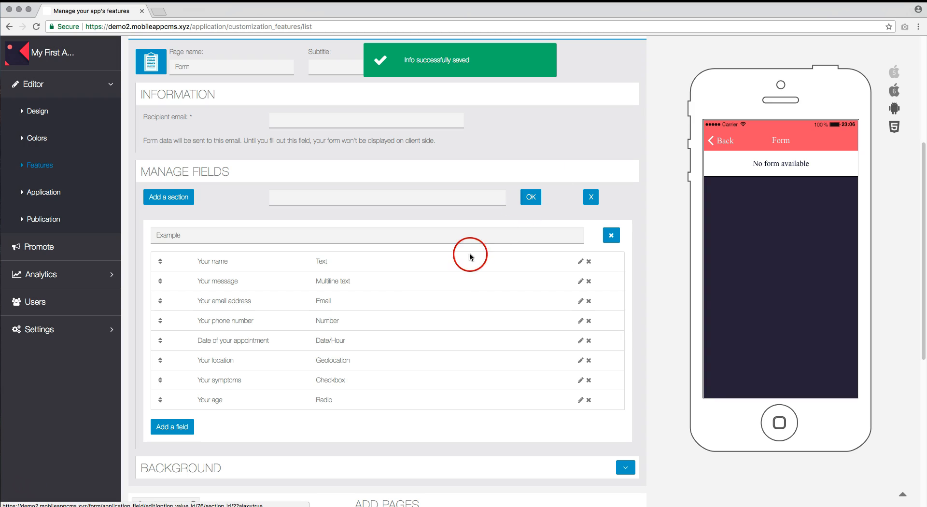
{"action": "left_click", "coordinate": [185, 428]}
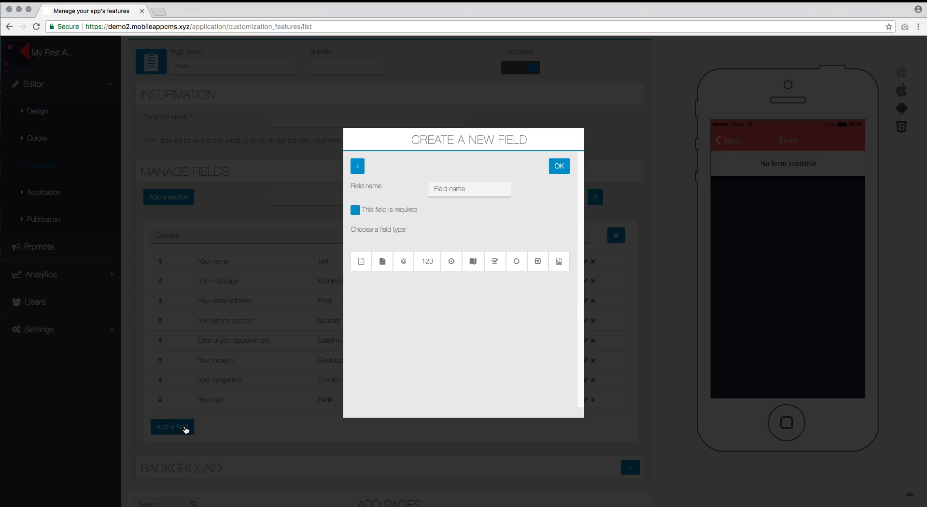
Add a 'Your doctor' Drop down field with options Dr. House, Dr. Dre and Dr. Pepper
{"action": "left_click", "coordinate": [536, 266]}
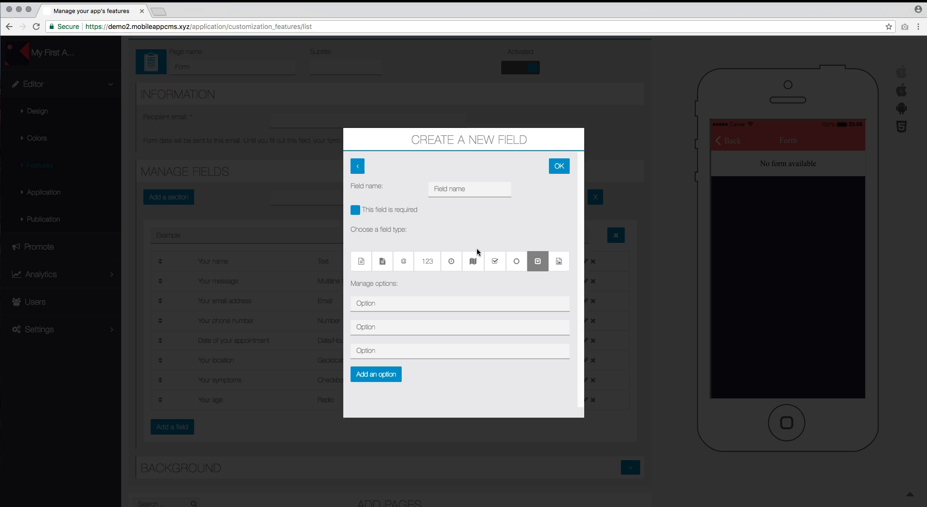
{"action": "left_click", "coordinate": [457, 192]}
{"action": "type", "text": "Your doctor"}
{"action": "left_click", "coordinate": [393, 306]}
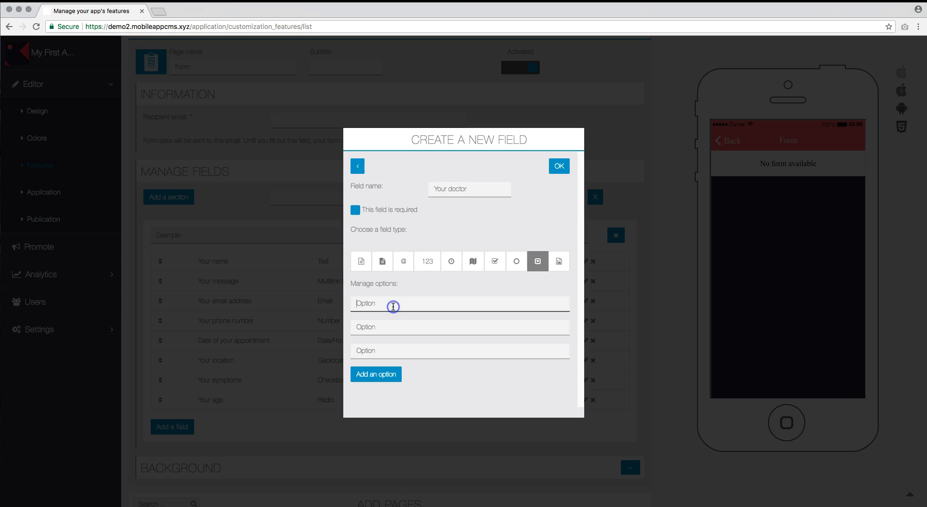
{"action": "type", "text": "Dr. House"}
{"action": "key", "text": "Tab"}
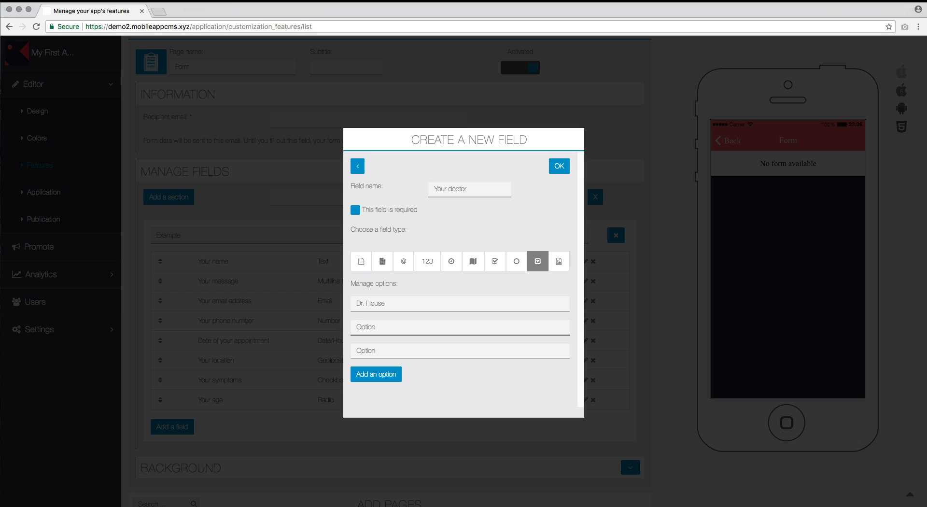
{"action": "type", "text": "Dr. Dre"}
{"action": "key", "text": "Tab"}
{"action": "type", "text": "Dr. Pepper"}
{"action": "left_click", "coordinate": [407, 285]}
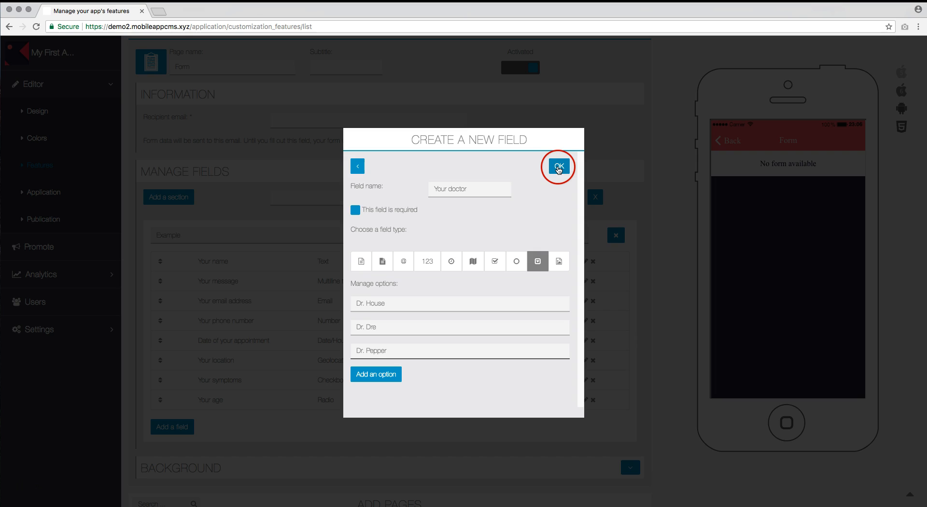
{"action": "left_click", "coordinate": [558, 167]}
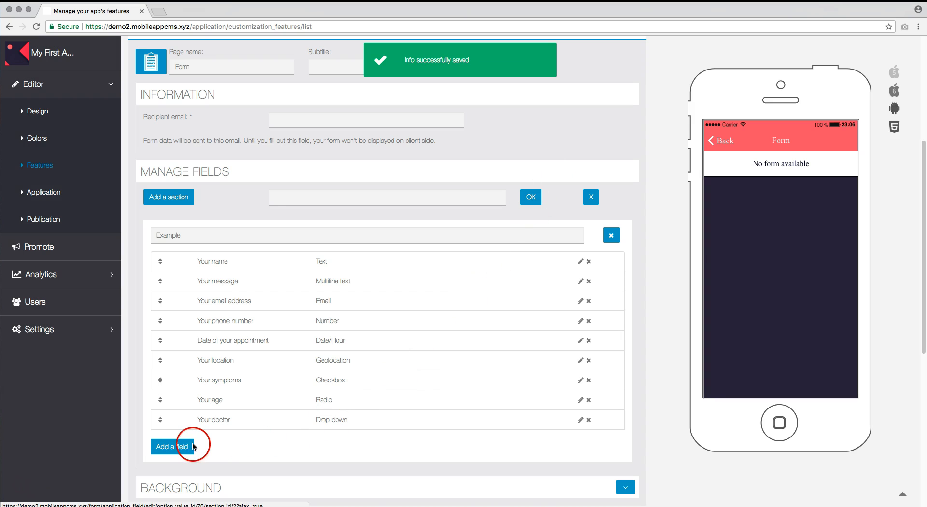
Add a 'Picture of your face' Image field as the tenth field
{"action": "left_click", "coordinate": [186, 447]}
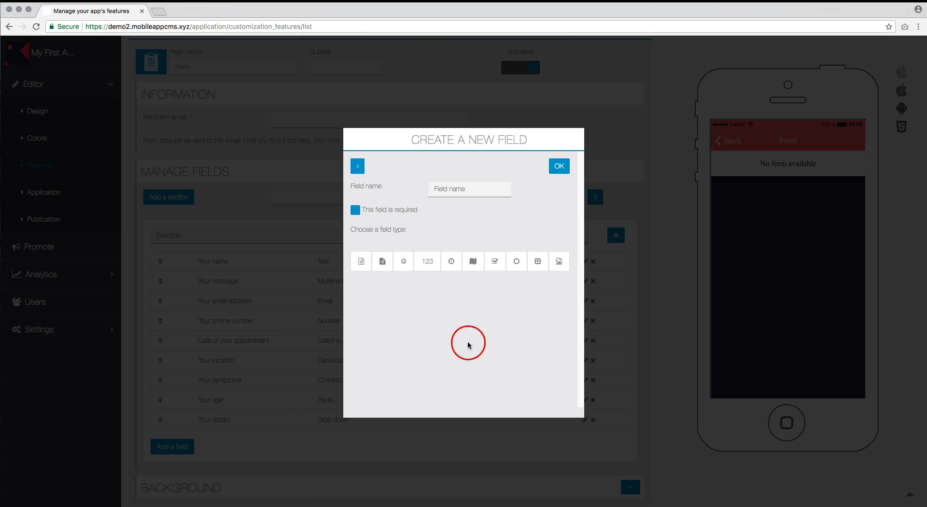
{"action": "left_click", "coordinate": [562, 262]}
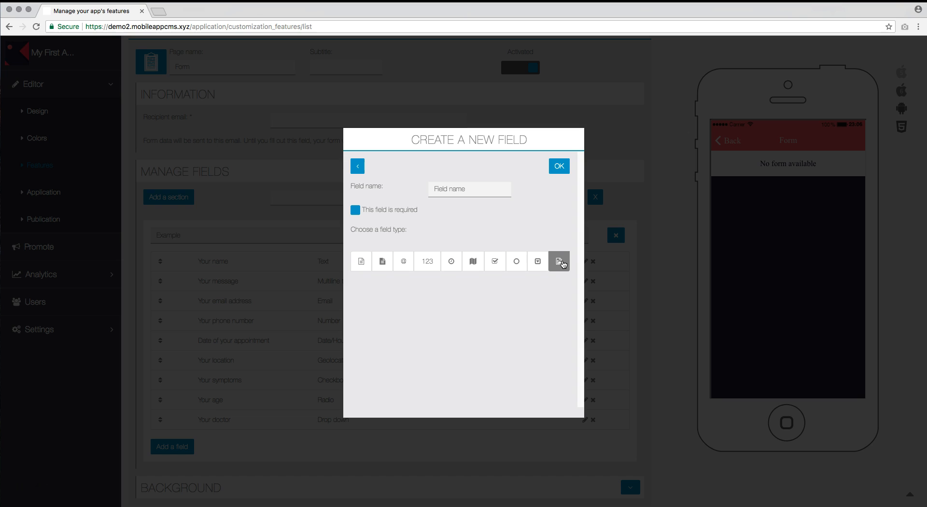
{"action": "left_click", "coordinate": [466, 188]}
{"action": "type", "text": "Ficture of your face"}
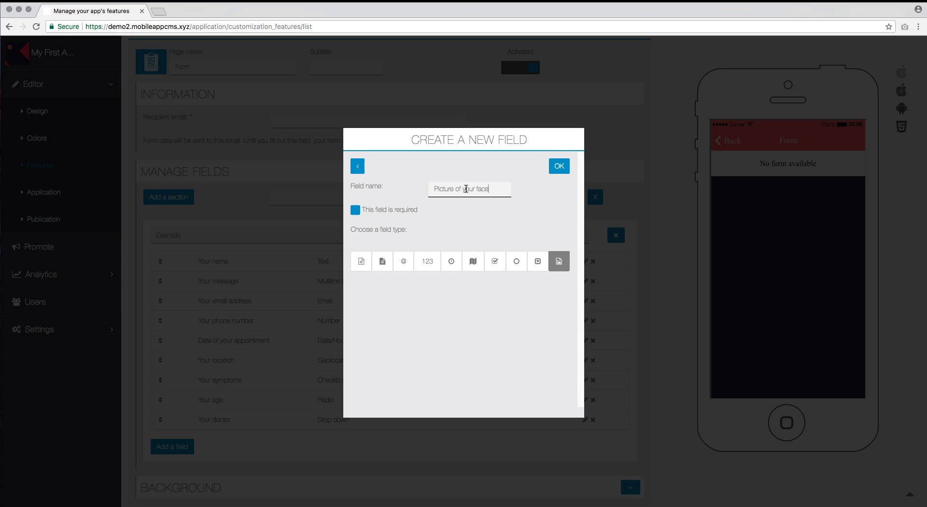
{"action": "left_click", "coordinate": [558, 166]}
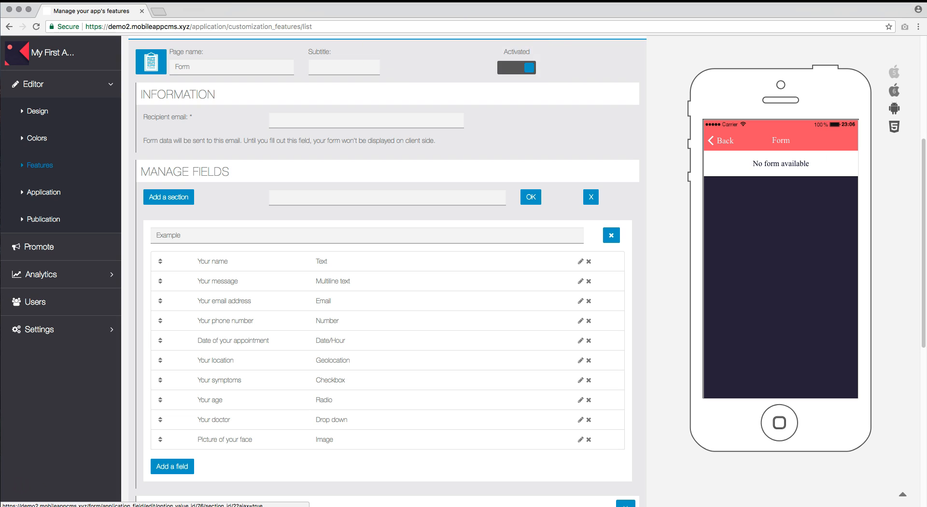
Edit 'Your email address' to tick 'This field is required' and save it
{"action": "left_click", "coordinate": [664, 275]}
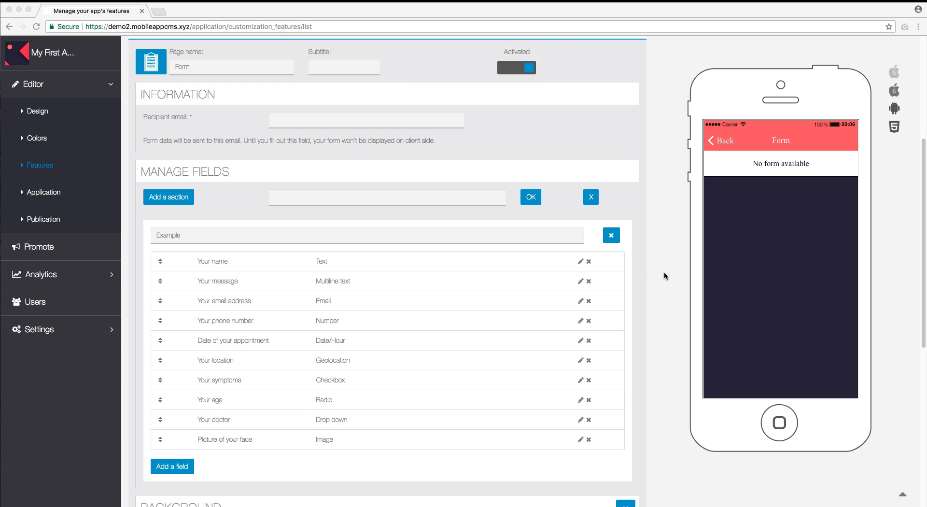
{"action": "left_click", "coordinate": [579, 302]}
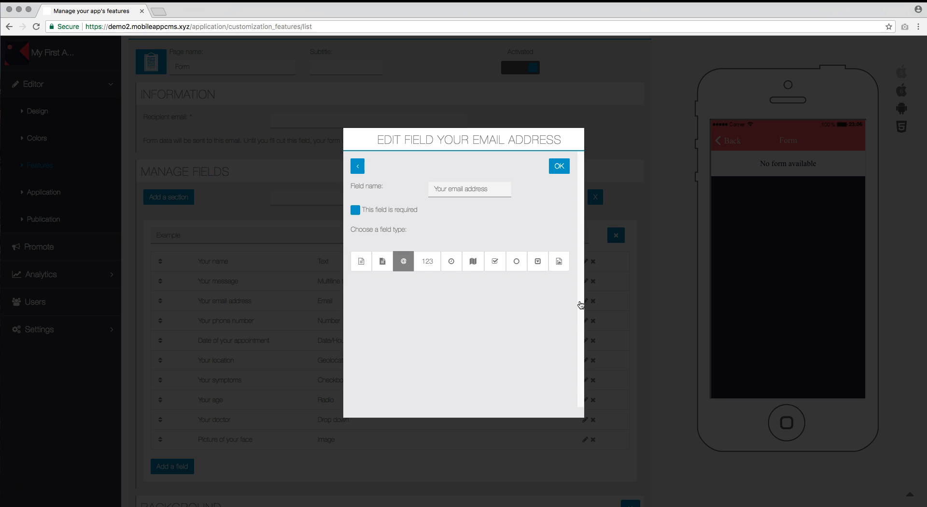
{"action": "left_click", "coordinate": [356, 210]}
{"action": "left_click", "coordinate": [557, 169]}
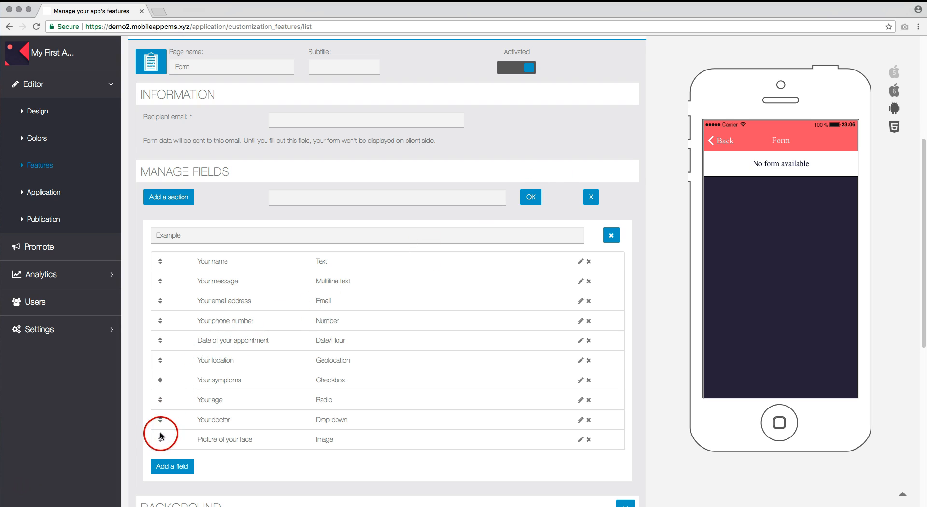
Drag 'Picture of your face' up between 'Your symptoms' and 'Your age'
{"action": "left_click_drag", "start_coordinate": [160, 439], "coordinate": [153, 386]}
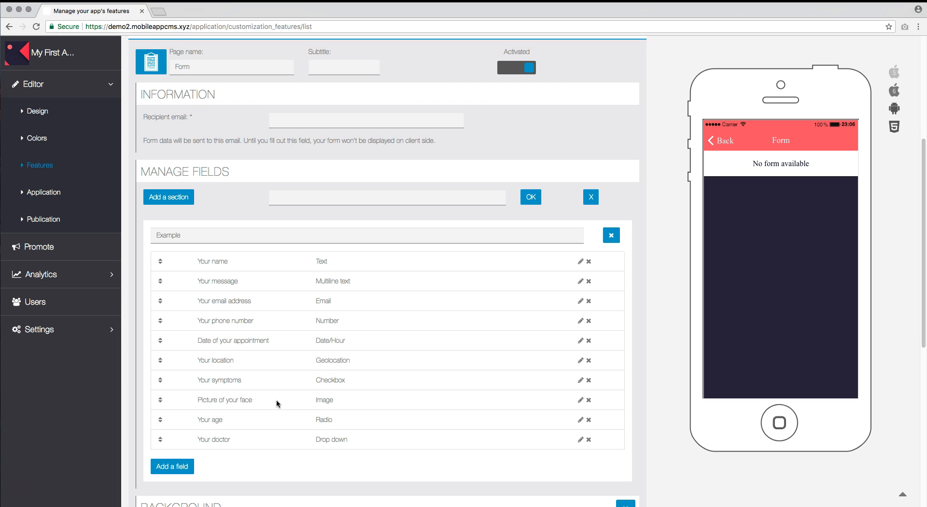
Enter the manager's e-mail address as the form's recipient email and commit it
{"action": "left_click", "coordinate": [298, 118]}
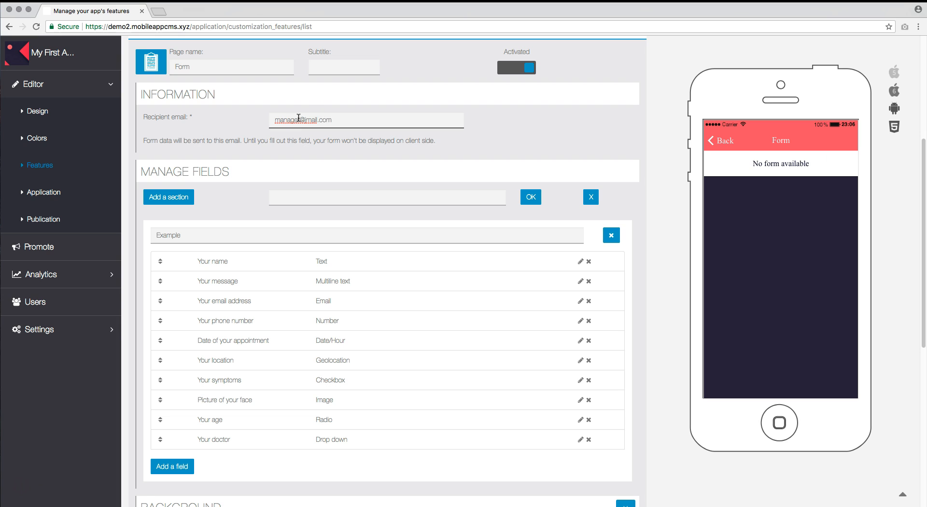
{"action": "left_click", "coordinate": [503, 130]}
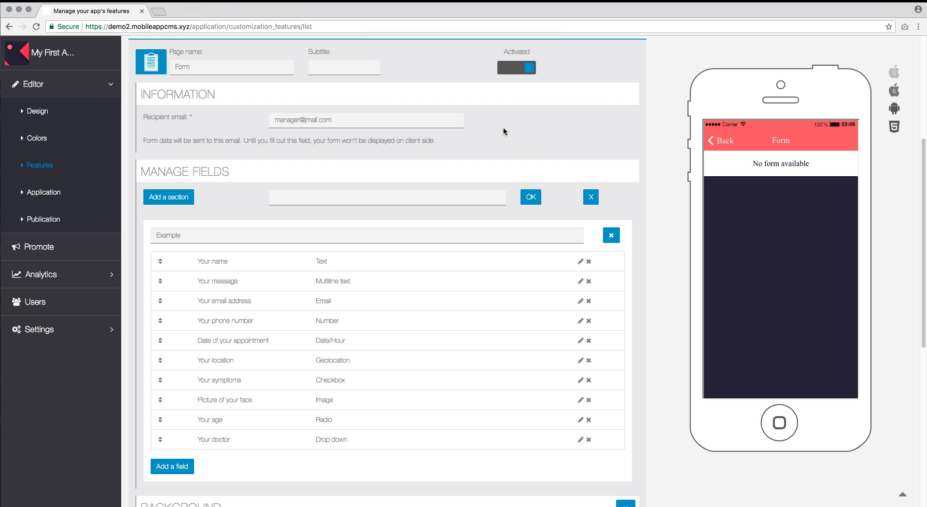
{"action": "left_click", "coordinate": [503, 131]}
Reload the Form page and enter a sample name, the message 'I need to see a doctor', e-mail and phone
{"action": "left_click", "coordinate": [198, 137]}
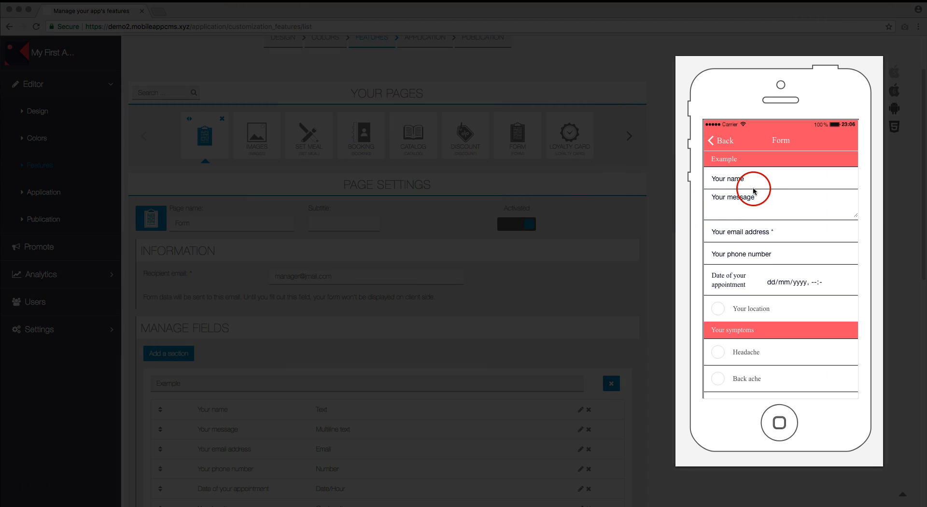
{"action": "left_click", "coordinate": [760, 180]}
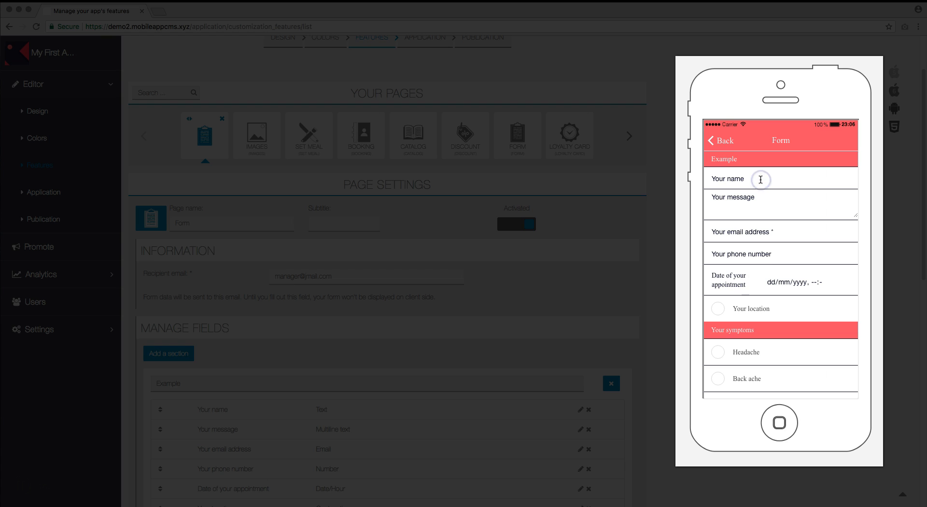
{"action": "type", "text": "John Doe"}
{"action": "key", "text": "Tab"}
{"action": "type", "text": "I need "}
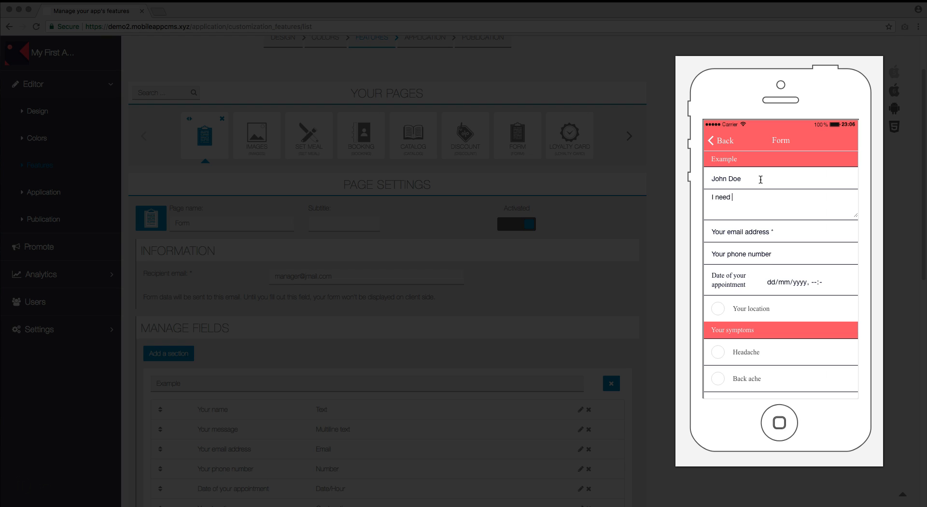
{"action": "type", "text": "to see a d"}
{"action": "type", "text": "octor"}
{"action": "left_click", "coordinate": [763, 252]}
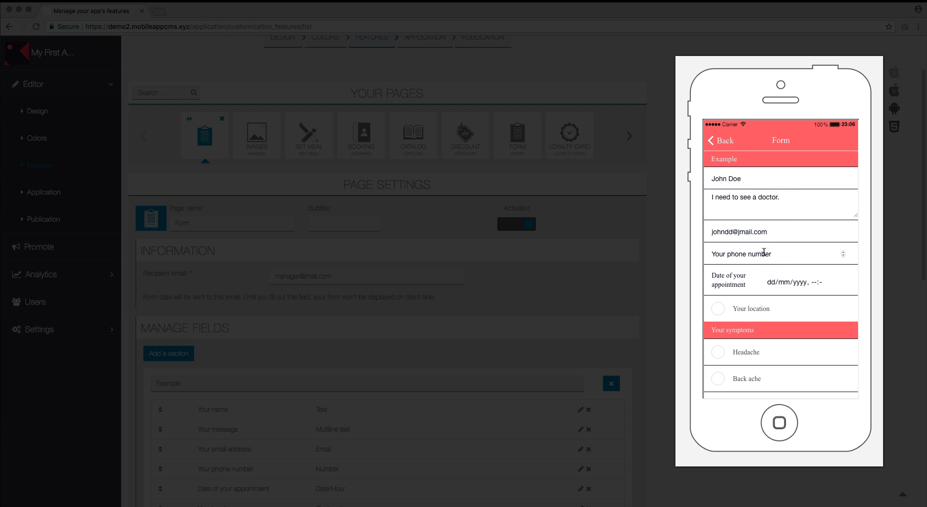
{"action": "type", "text": "555890213"}
Set the preview appointment to 06/06/2018 at 09:00
{"action": "left_click", "coordinate": [841, 282]}
{"action": "left_click", "coordinate": [813, 336]}
{"action": "left_click", "coordinate": [813, 288]}
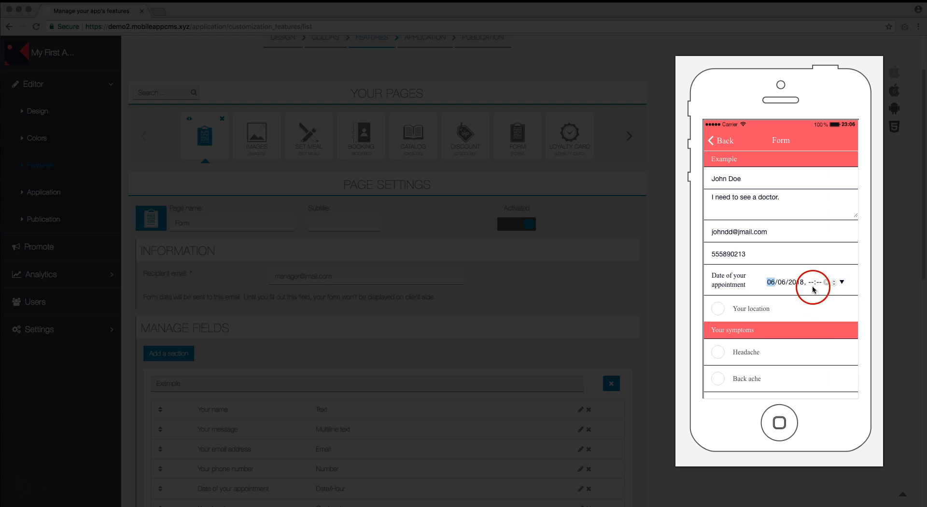
{"action": "left_click", "coordinate": [814, 283]}
{"action": "type", "text": "09:"}
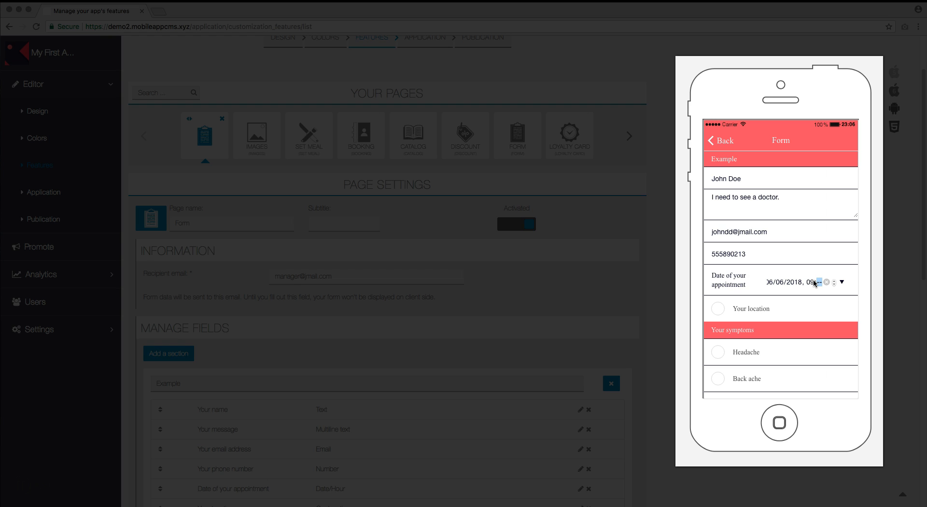
{"action": "type", "text": "00"}
Share the location, tick Headache and Stomach ache, and choose Adult as the age
{"action": "left_click", "coordinate": [718, 308]}
{"action": "scroll", "coordinate": [728, 351], "scroll_direction": "down", "scroll_amount": 2}
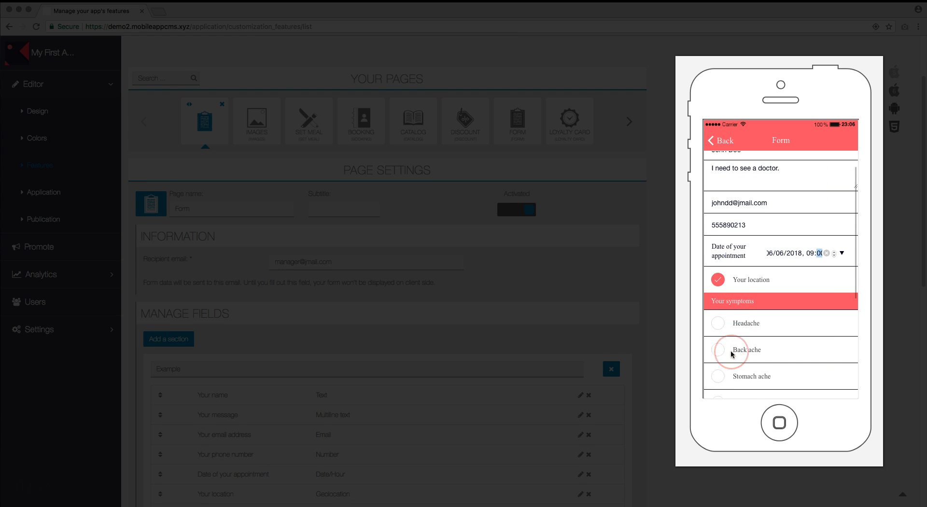
{"action": "left_click", "coordinate": [729, 319]}
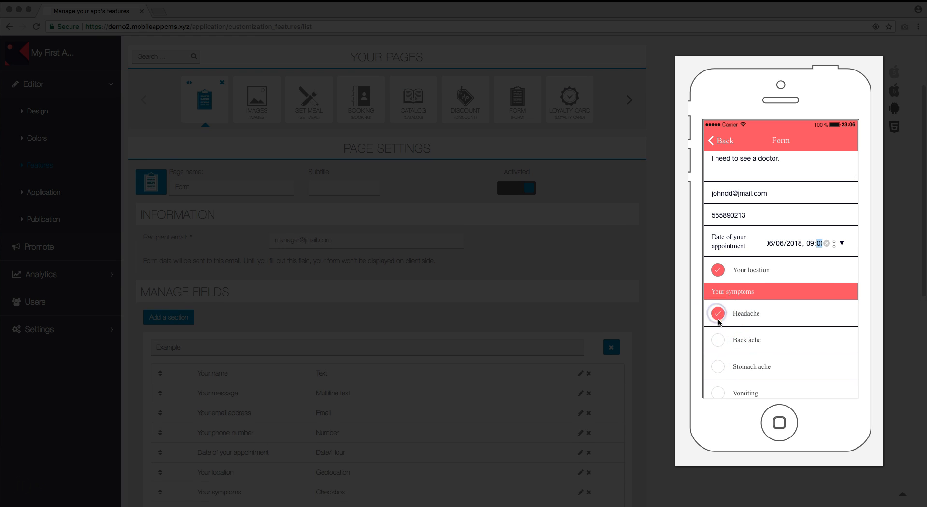
{"action": "left_click", "coordinate": [719, 366]}
{"action": "scroll", "coordinate": [724, 360], "scroll_direction": "down", "scroll_amount": 2}
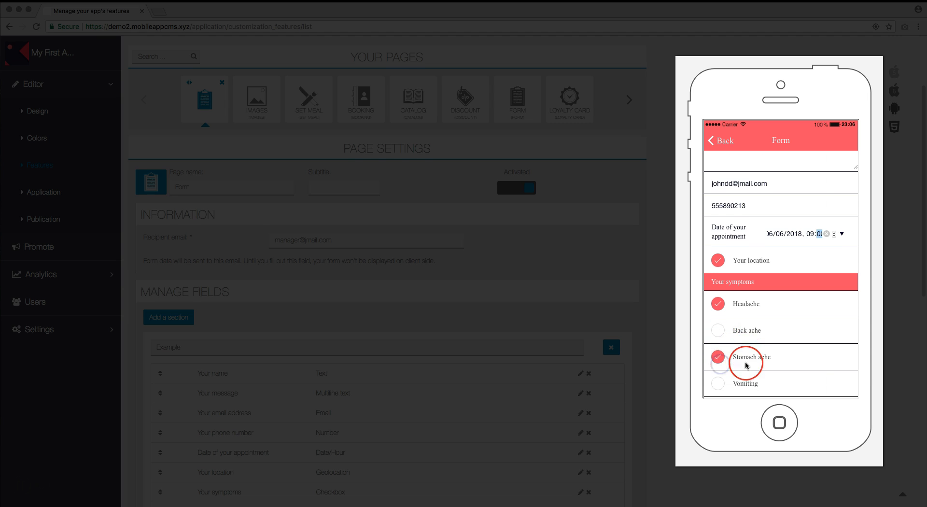
{"action": "scroll", "coordinate": [746, 366], "scroll_direction": "down", "scroll_amount": 5}
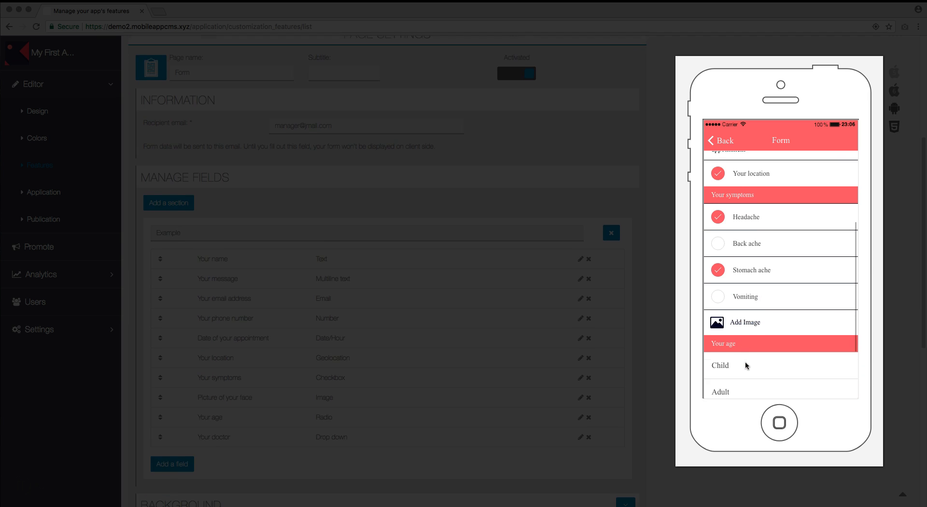
{"action": "scroll", "coordinate": [746, 364], "scroll_direction": "down", "scroll_amount": 1}
{"action": "left_click", "coordinate": [746, 357]}
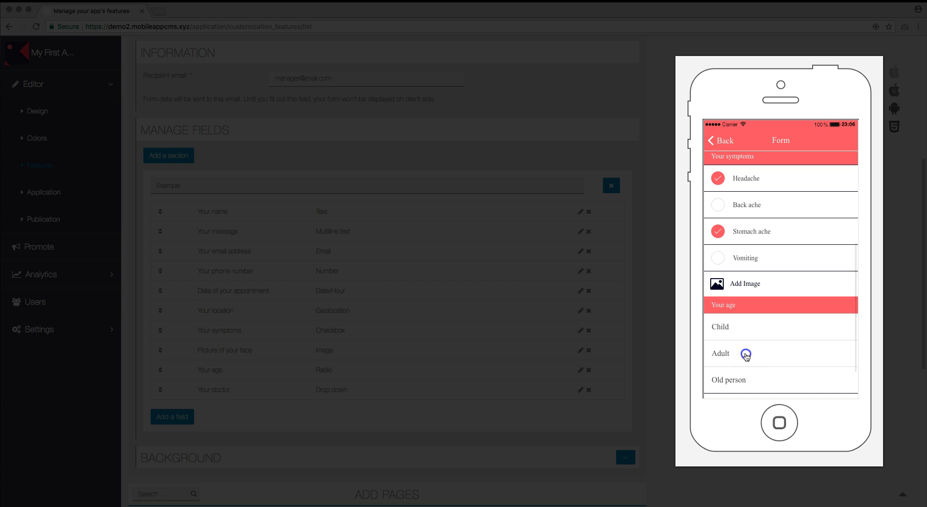
Select Dr. Dre as the doctor, send the form, and dismiss the success message
{"action": "scroll", "coordinate": [815, 357], "scroll_direction": "down", "scroll_amount": 3}
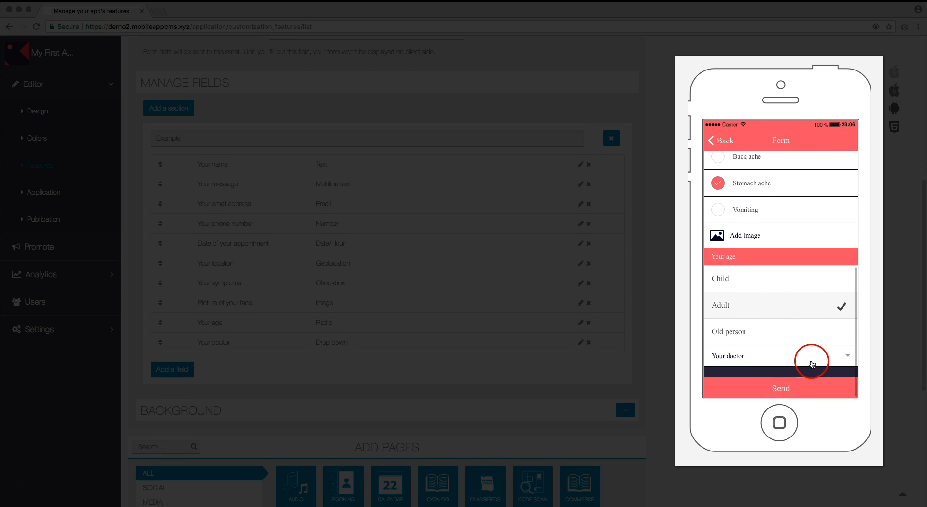
{"action": "left_click", "coordinate": [818, 356]}
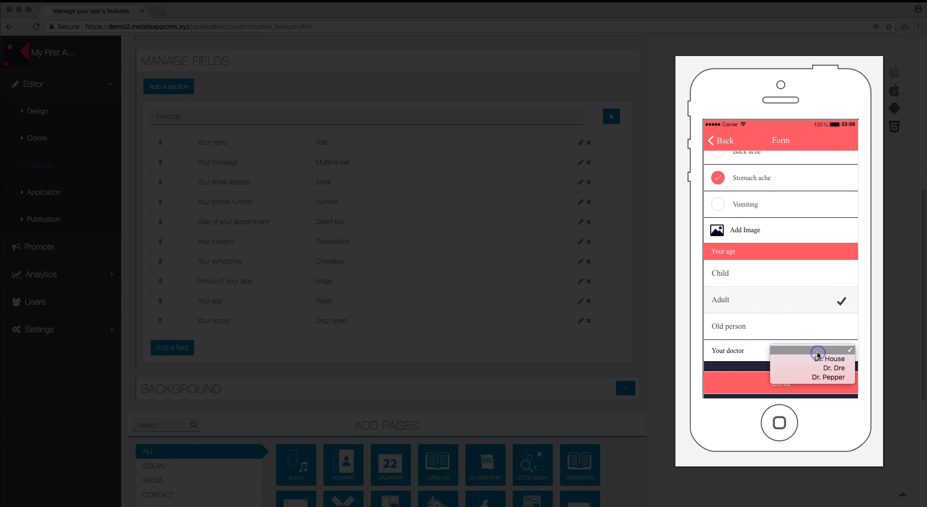
{"action": "left_click", "coordinate": [844, 369]}
{"action": "left_click", "coordinate": [801, 385]}
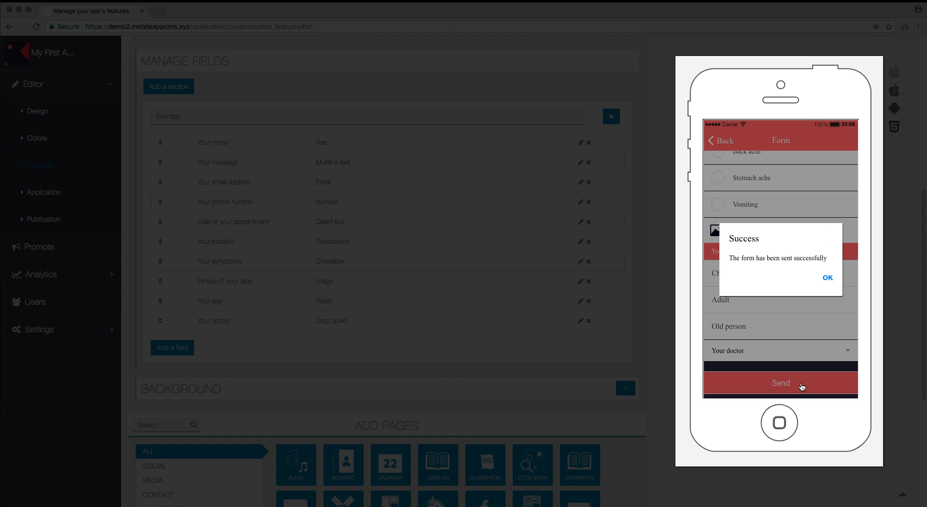
{"action": "left_click", "coordinate": [814, 339]}
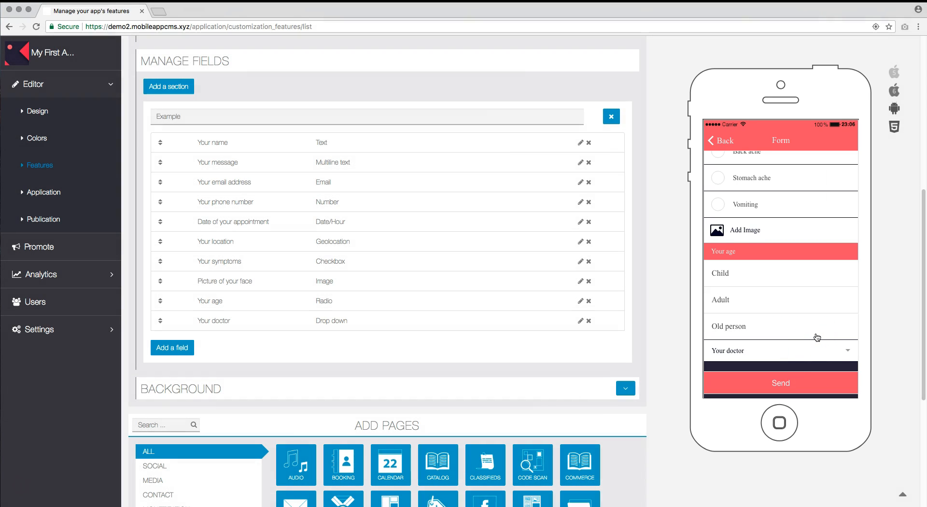
{"action": "left_click", "coordinate": [815, 335]}
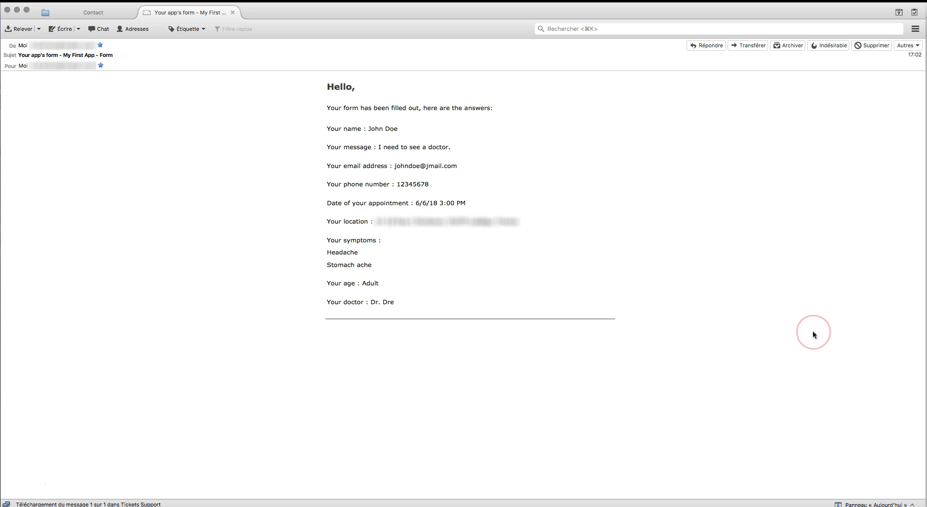